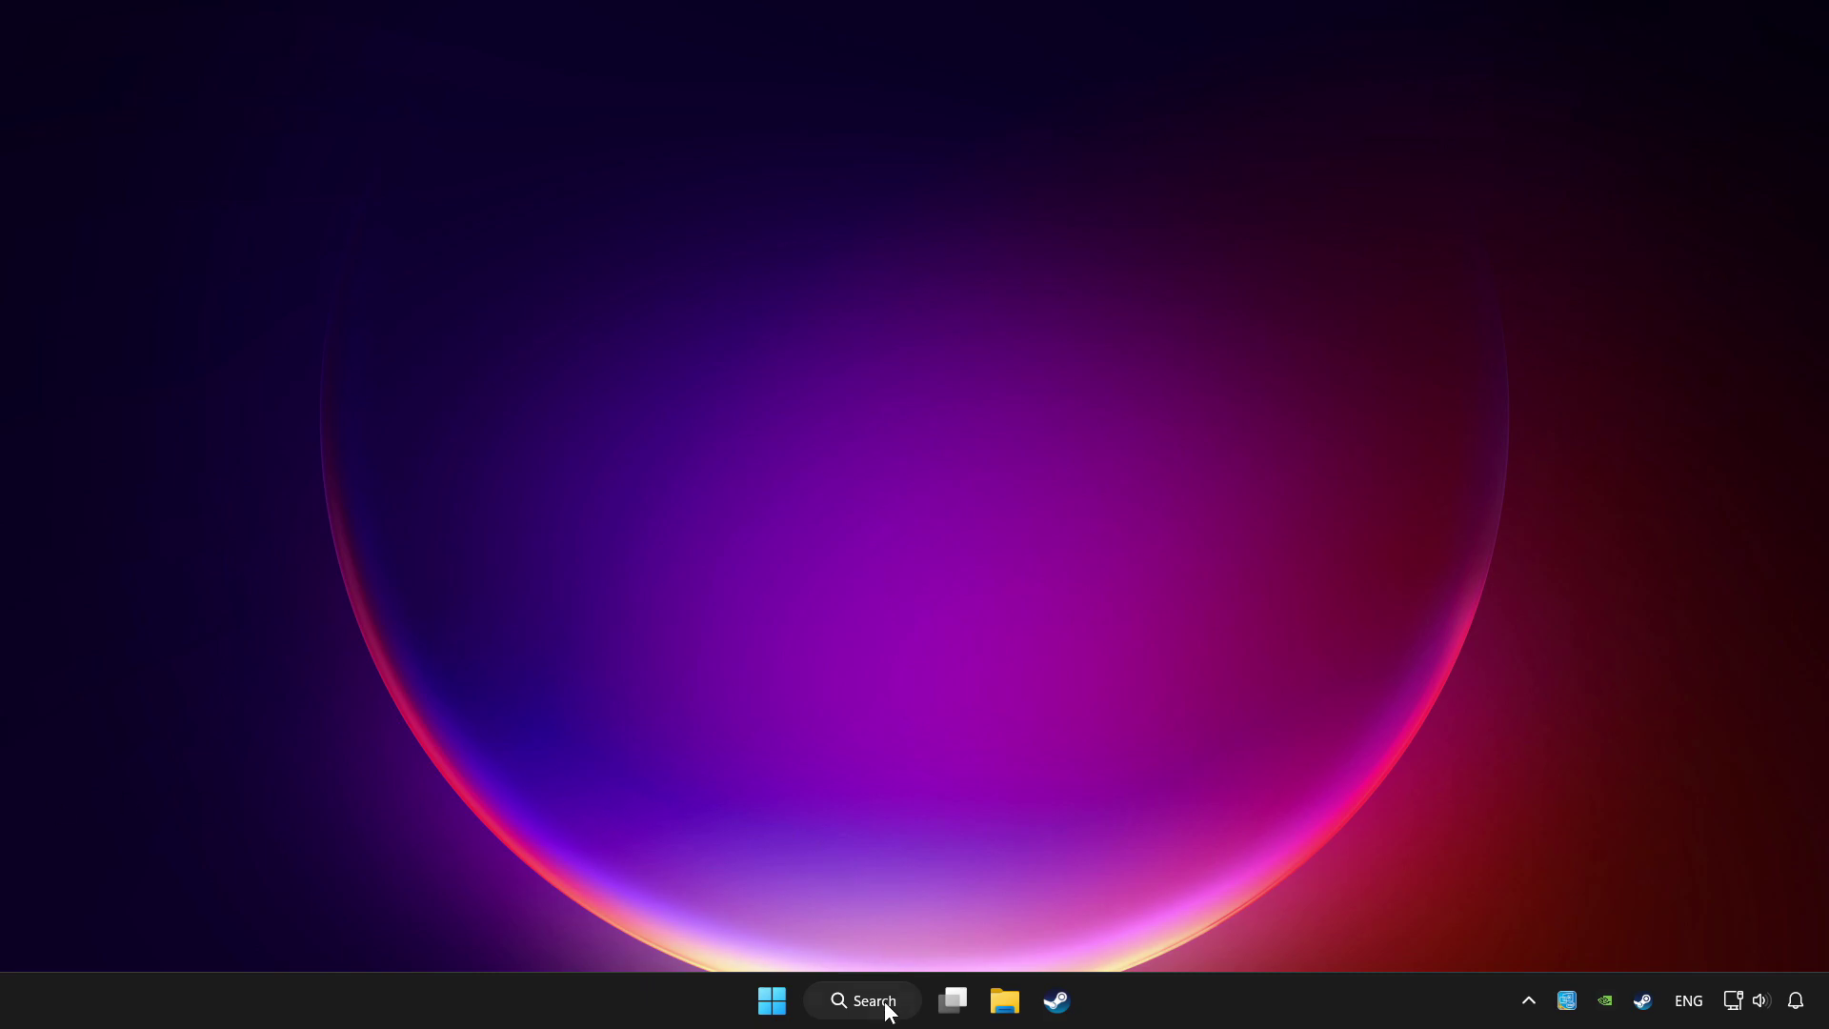
# Search Windows for 'device manager' and open the Device Manager best match
pyautogui.click(879, 1000)
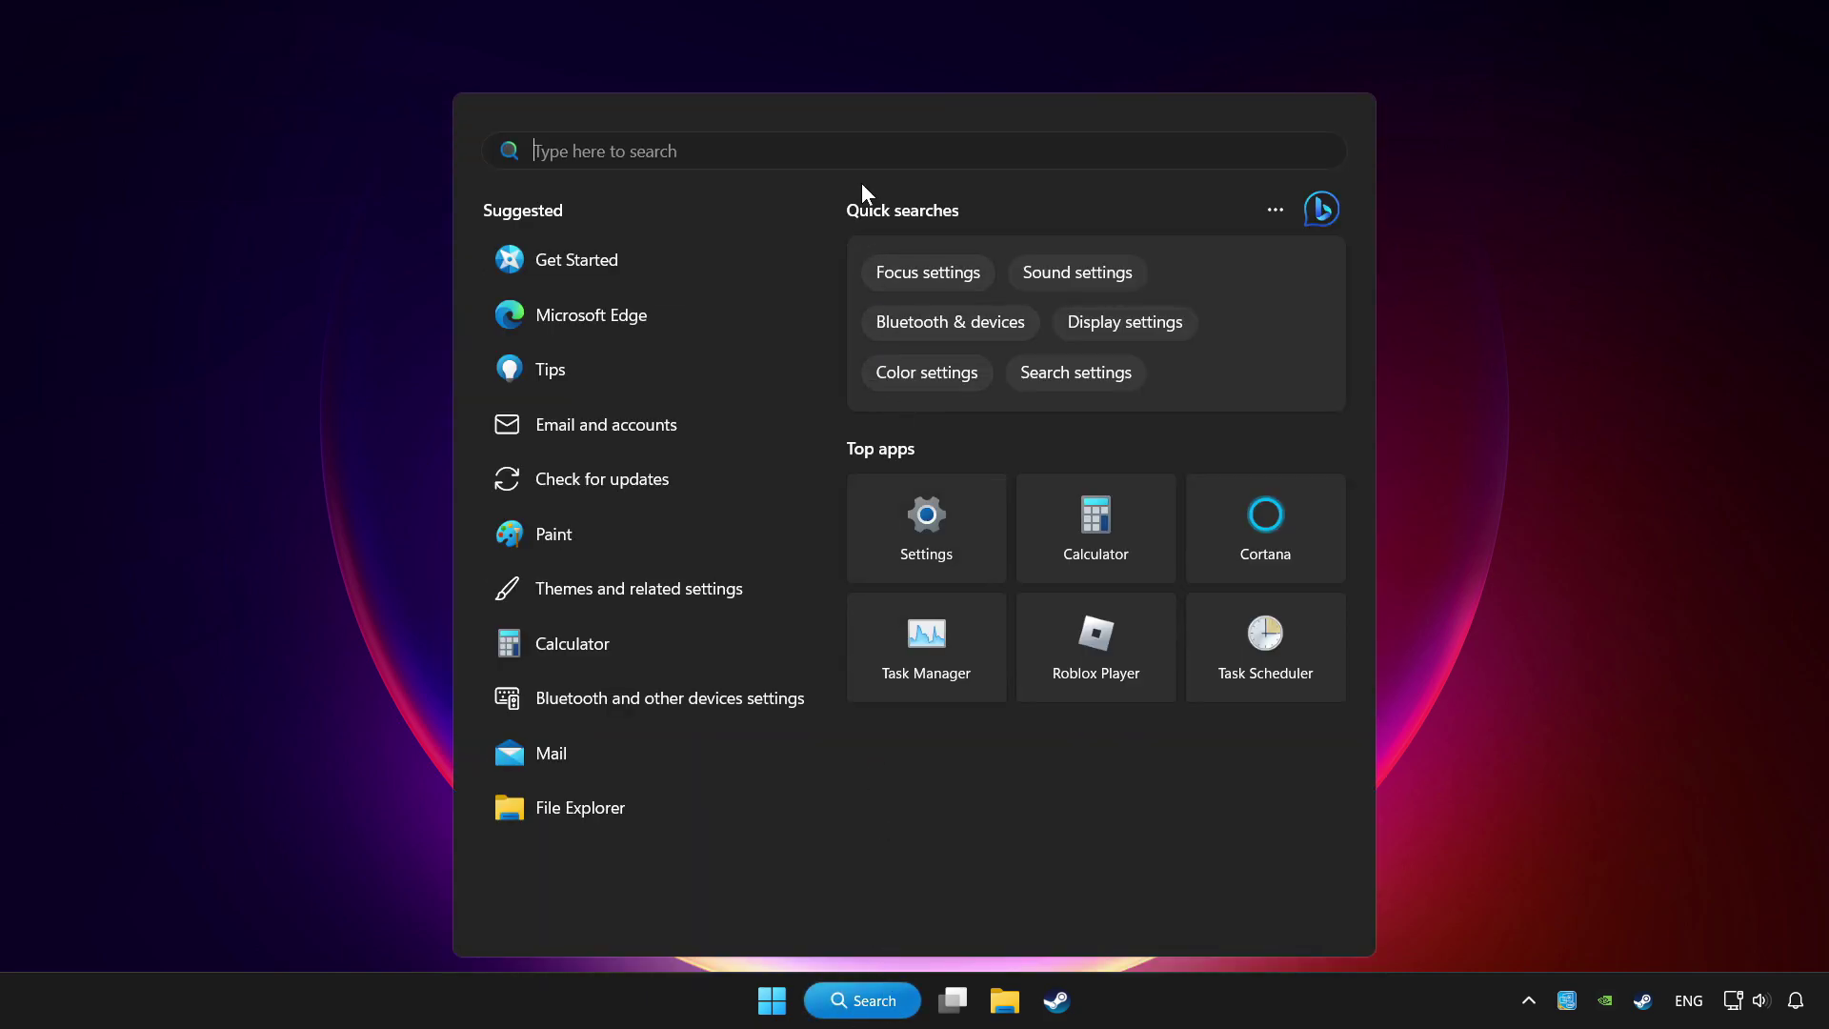
pyautogui.write('devic')
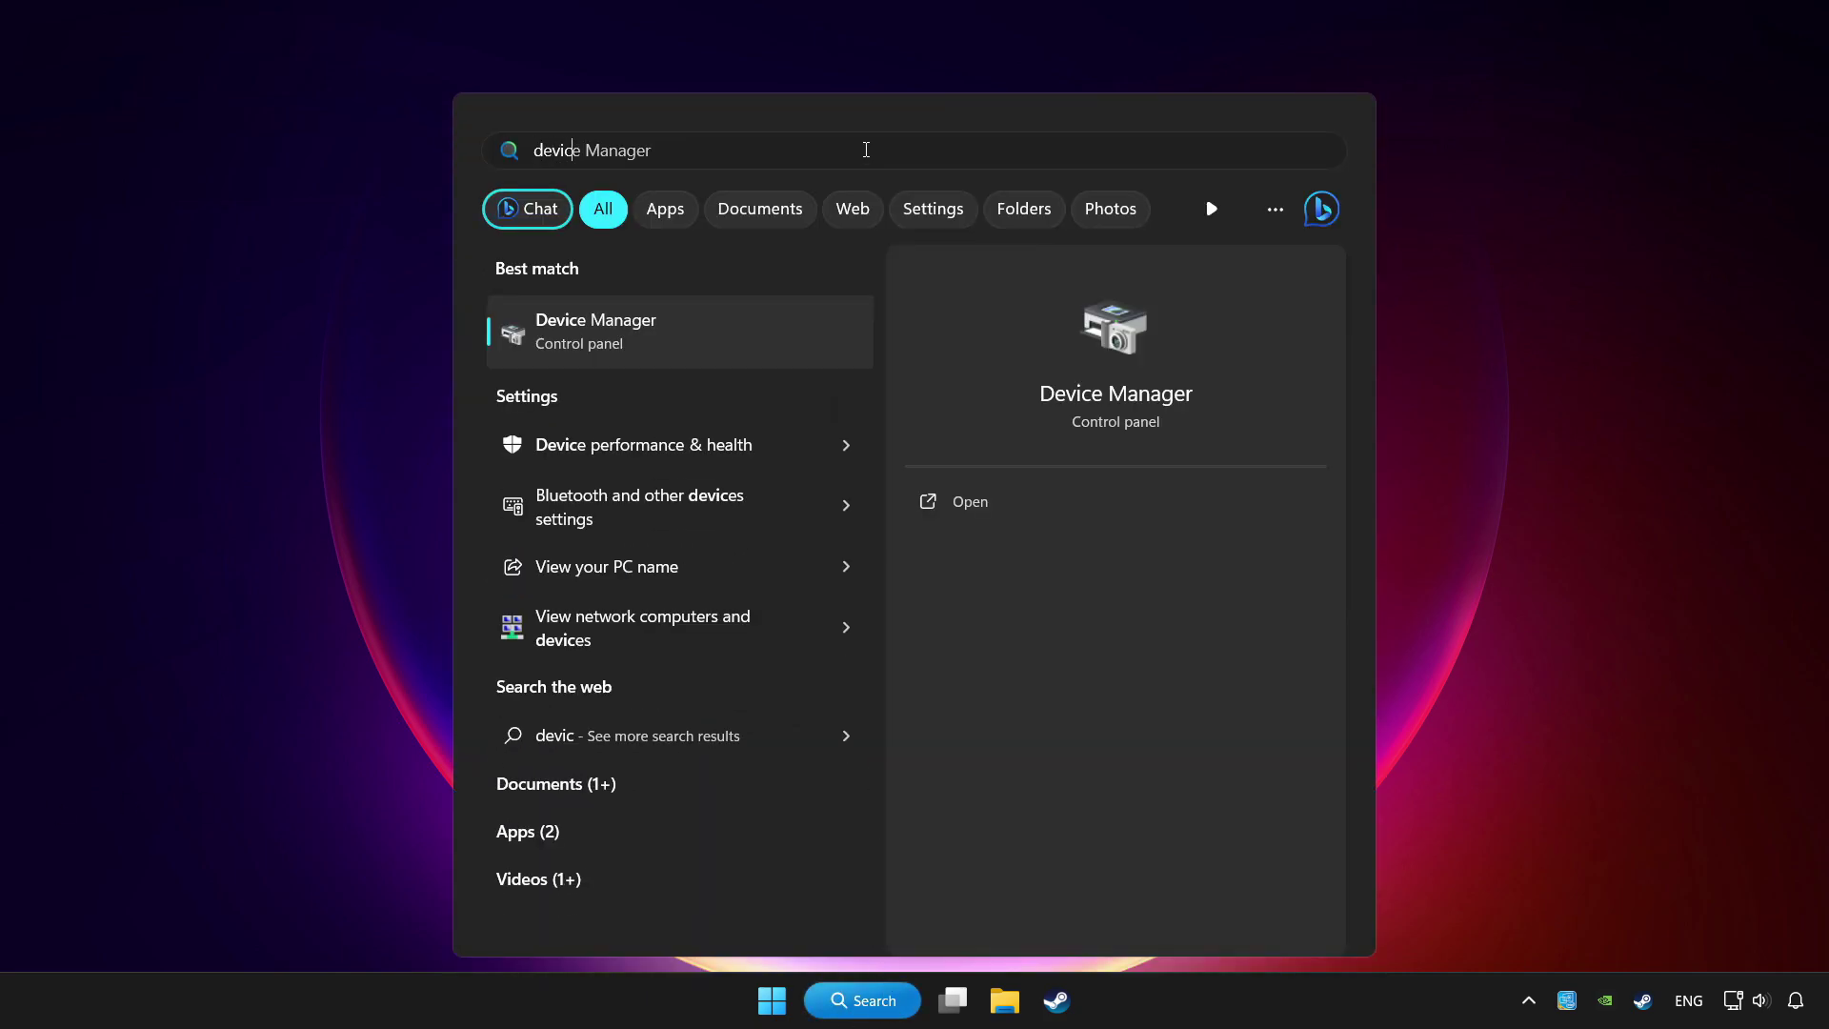
pyautogui.write('e manager')
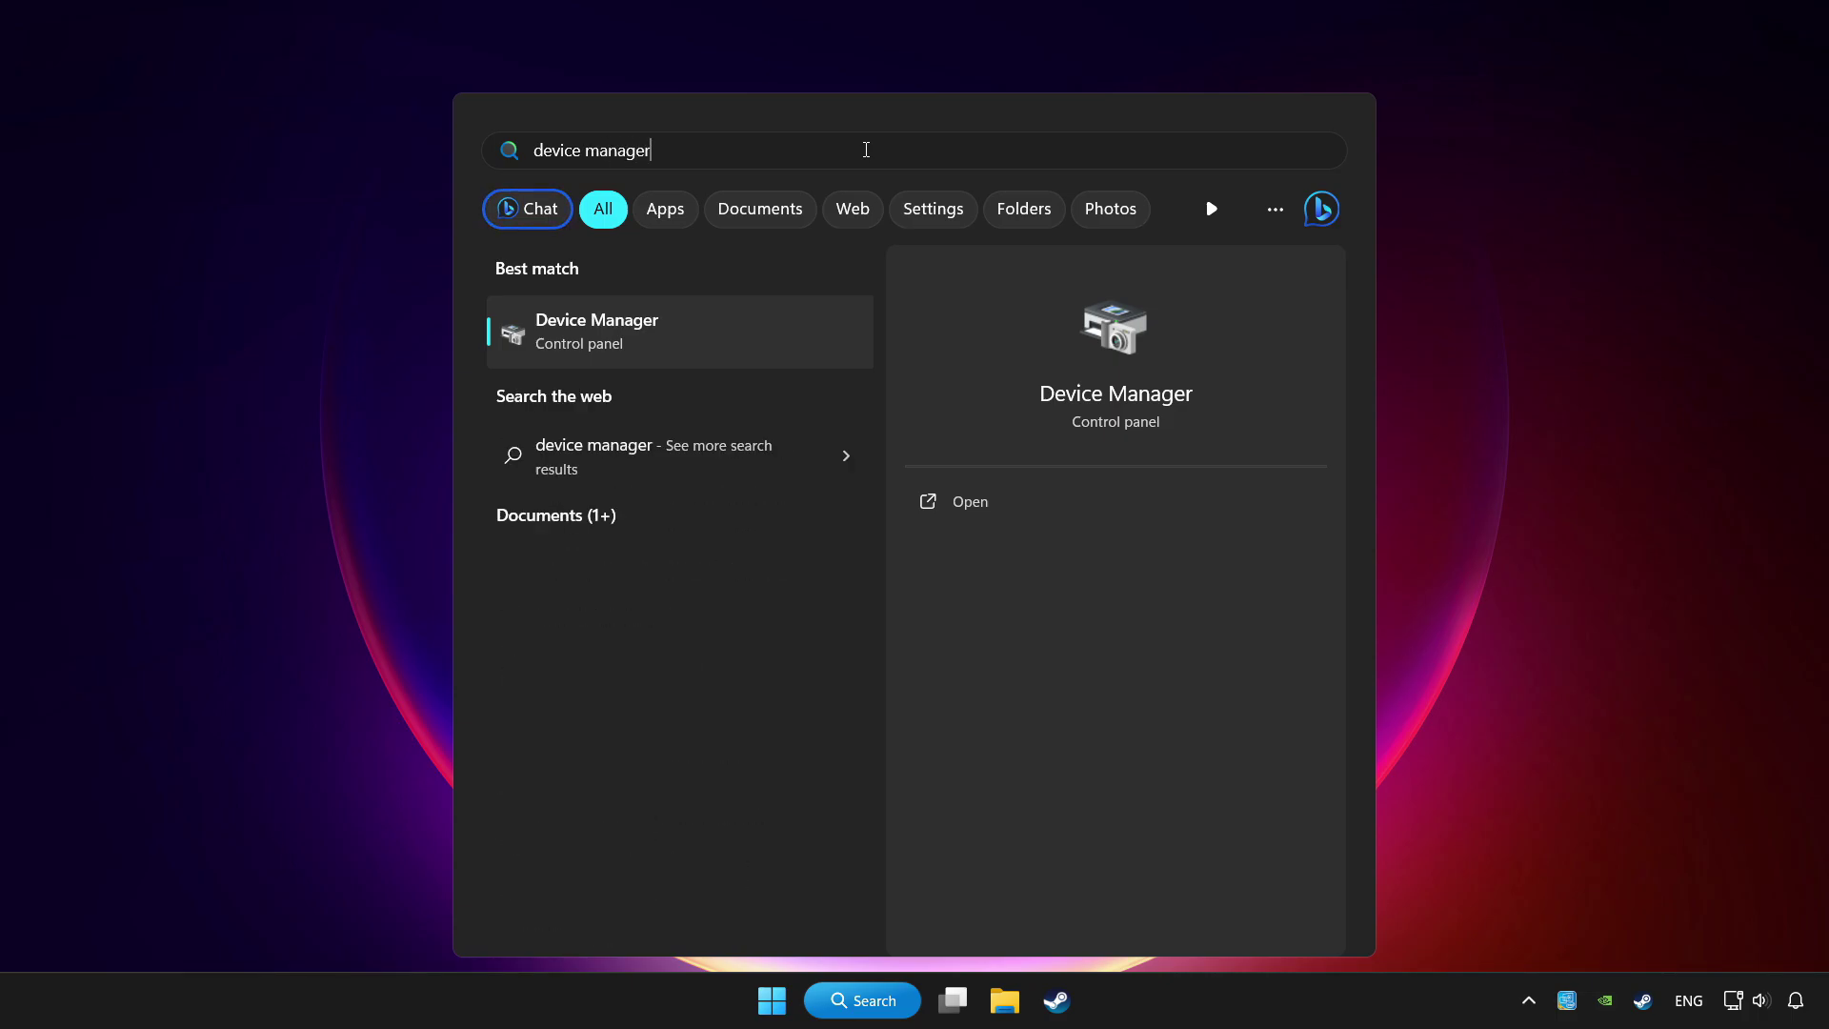
pyautogui.click(749, 331)
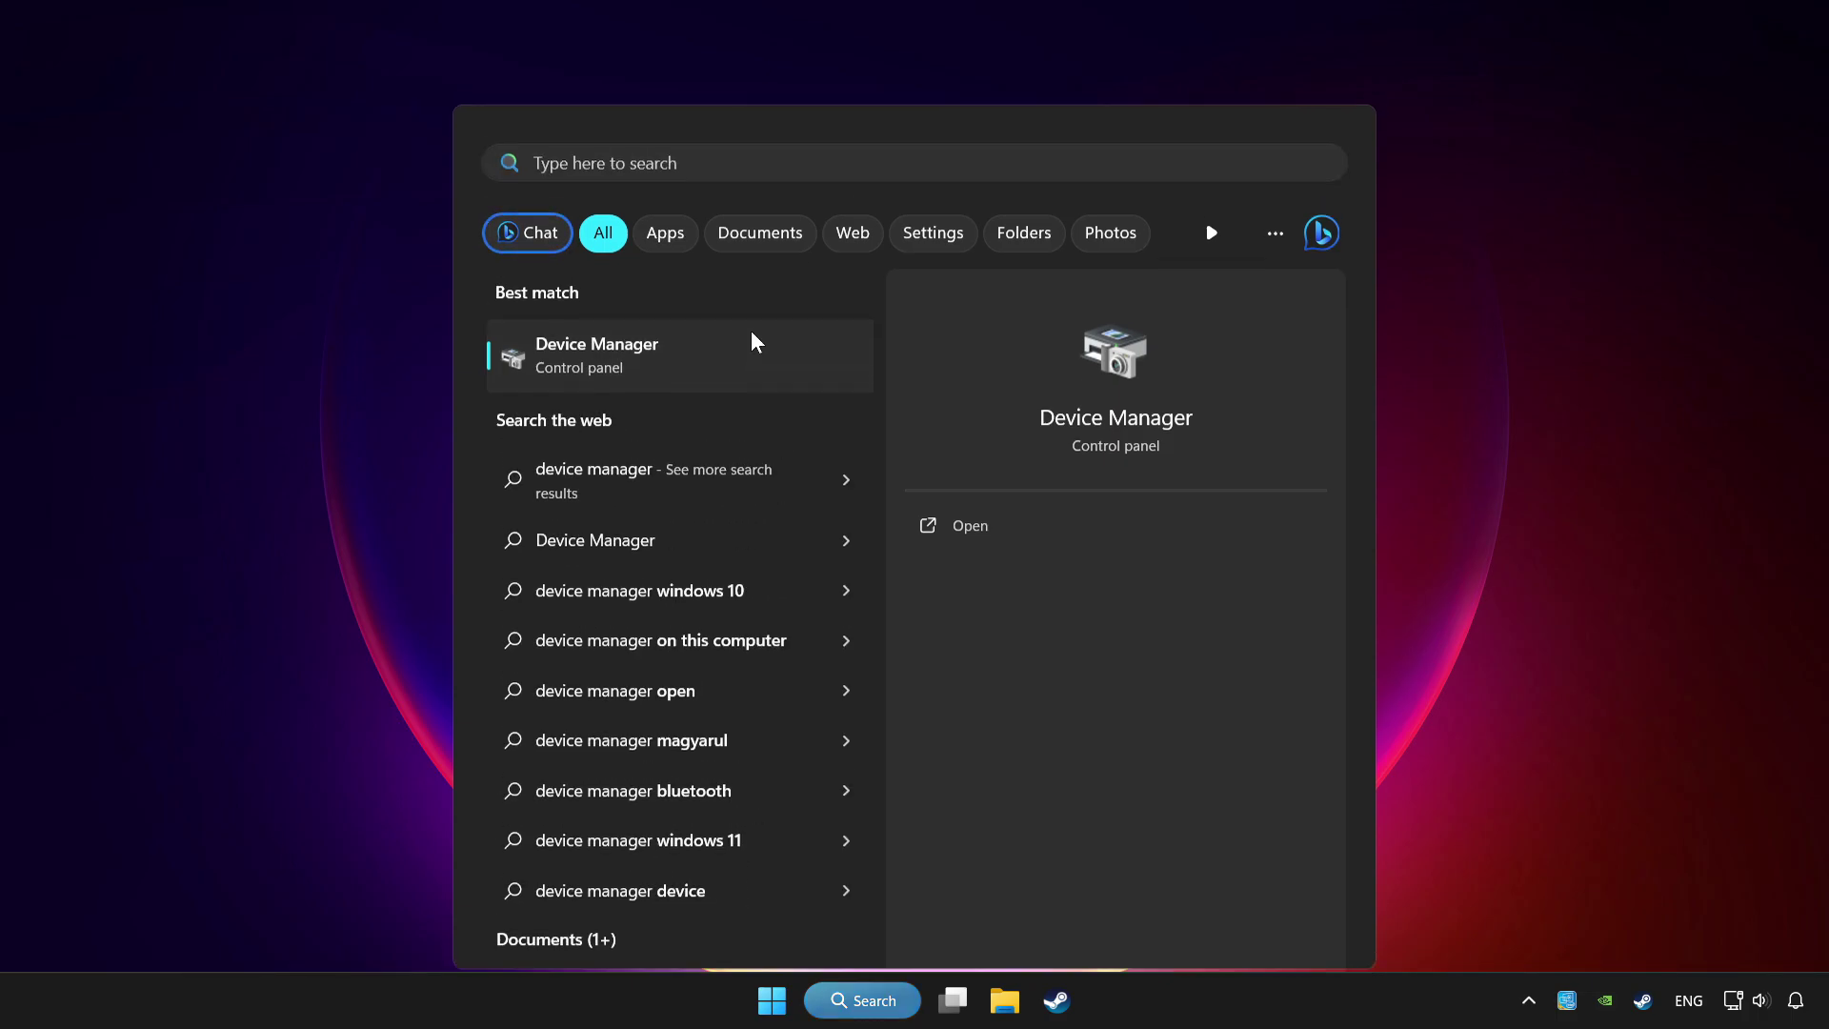
# Run an automatic driver search for the Xbox 360 Controller for Windows under Xbox 360 Peripherals
pyautogui.moveTo(681, 76); pyautogui.dragTo(1038, 186)
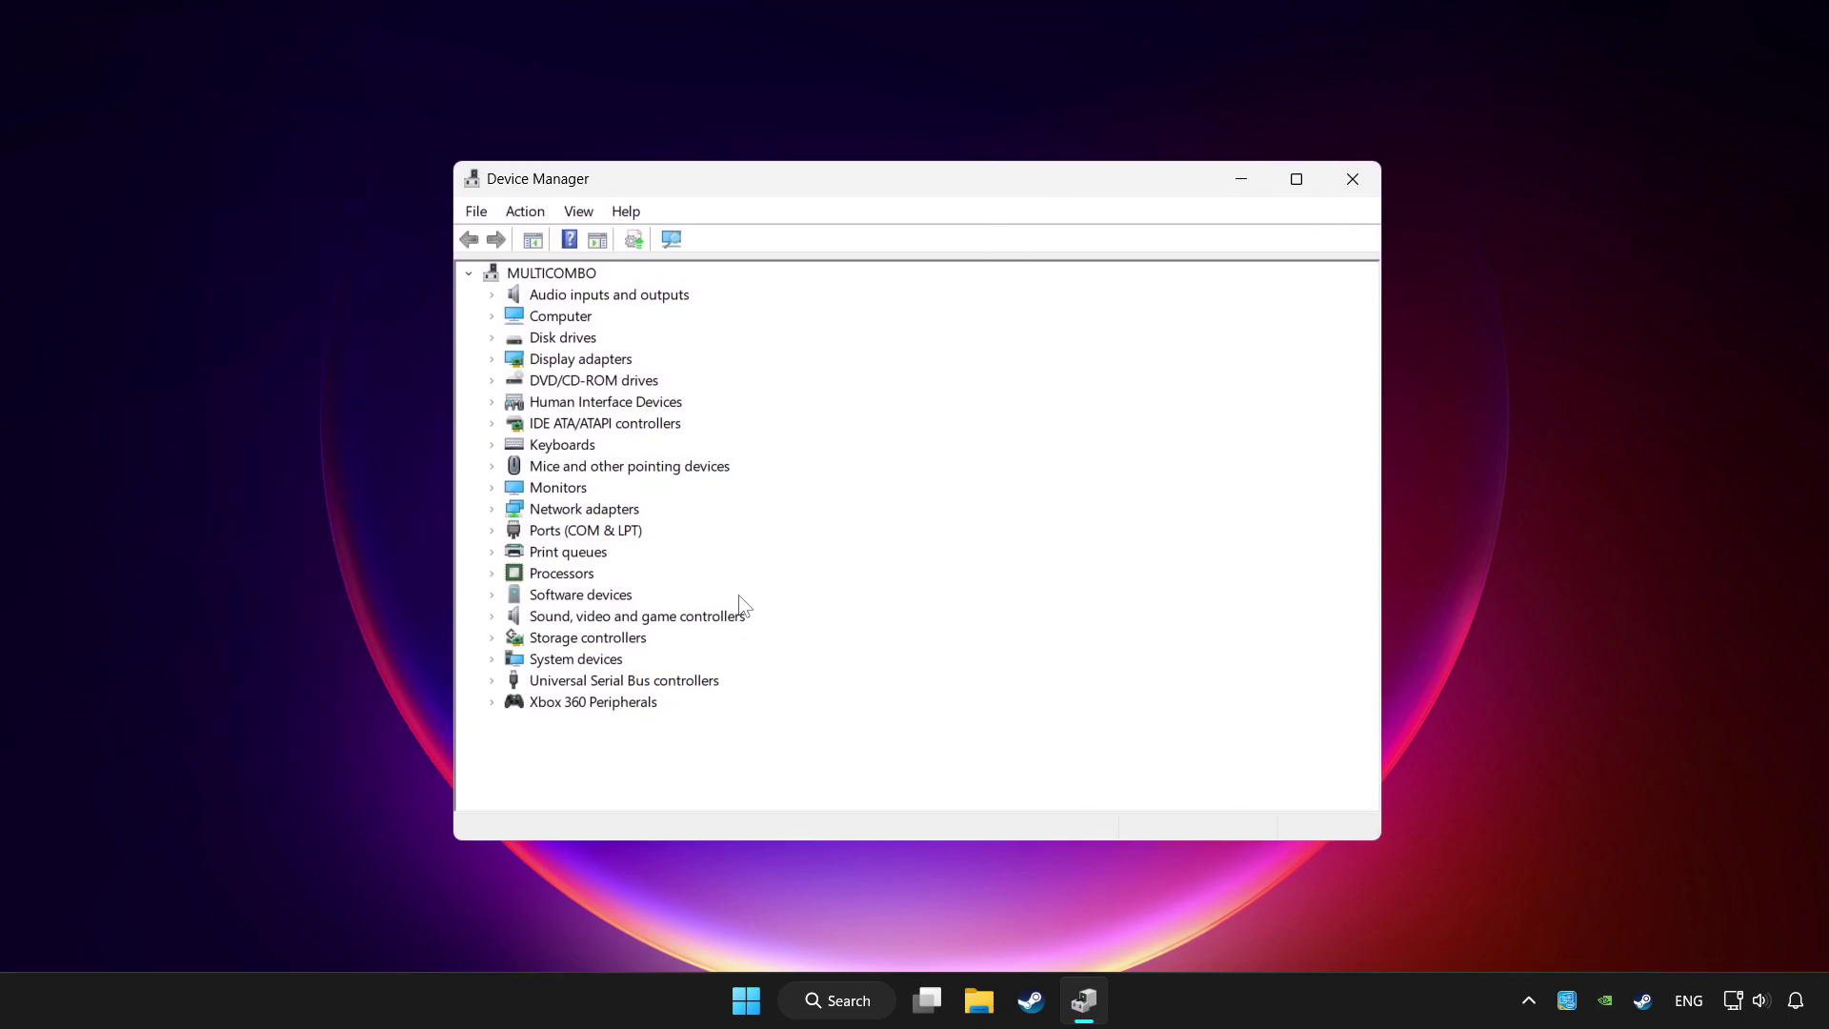
pyautogui.click(616, 704)
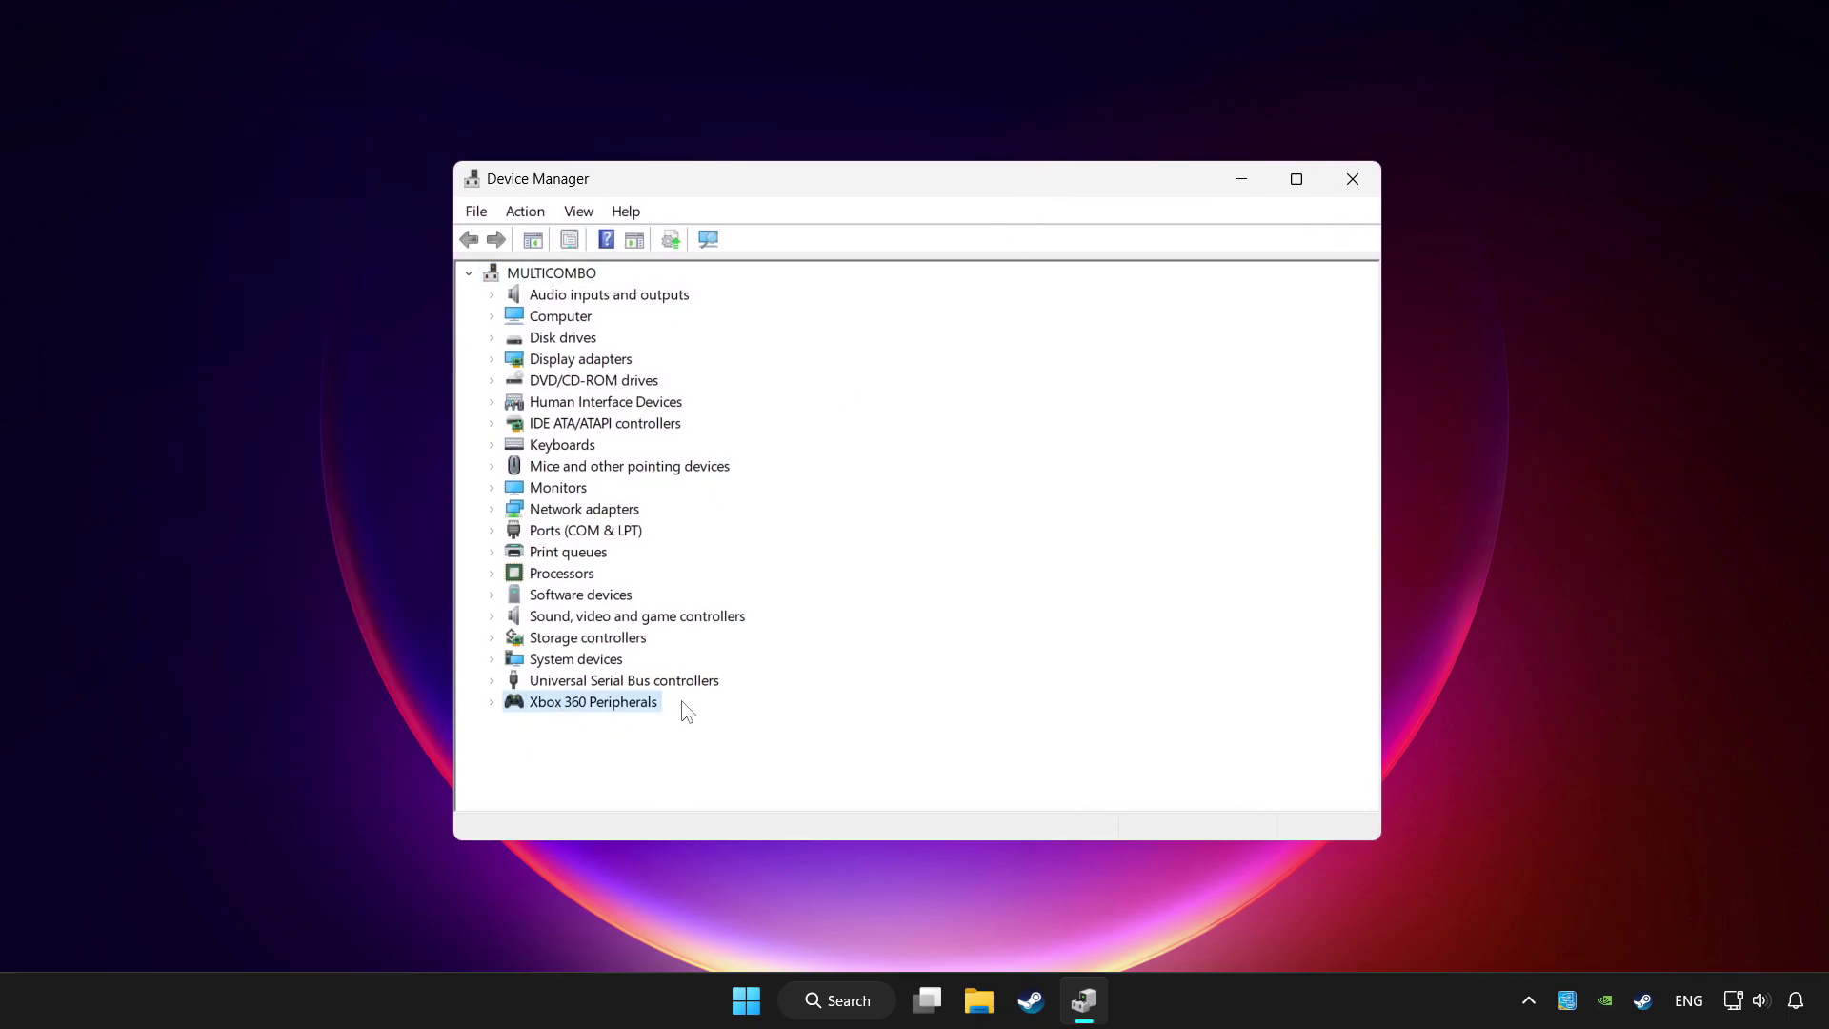
pyautogui.click(493, 703)
pyautogui.click(587, 726)
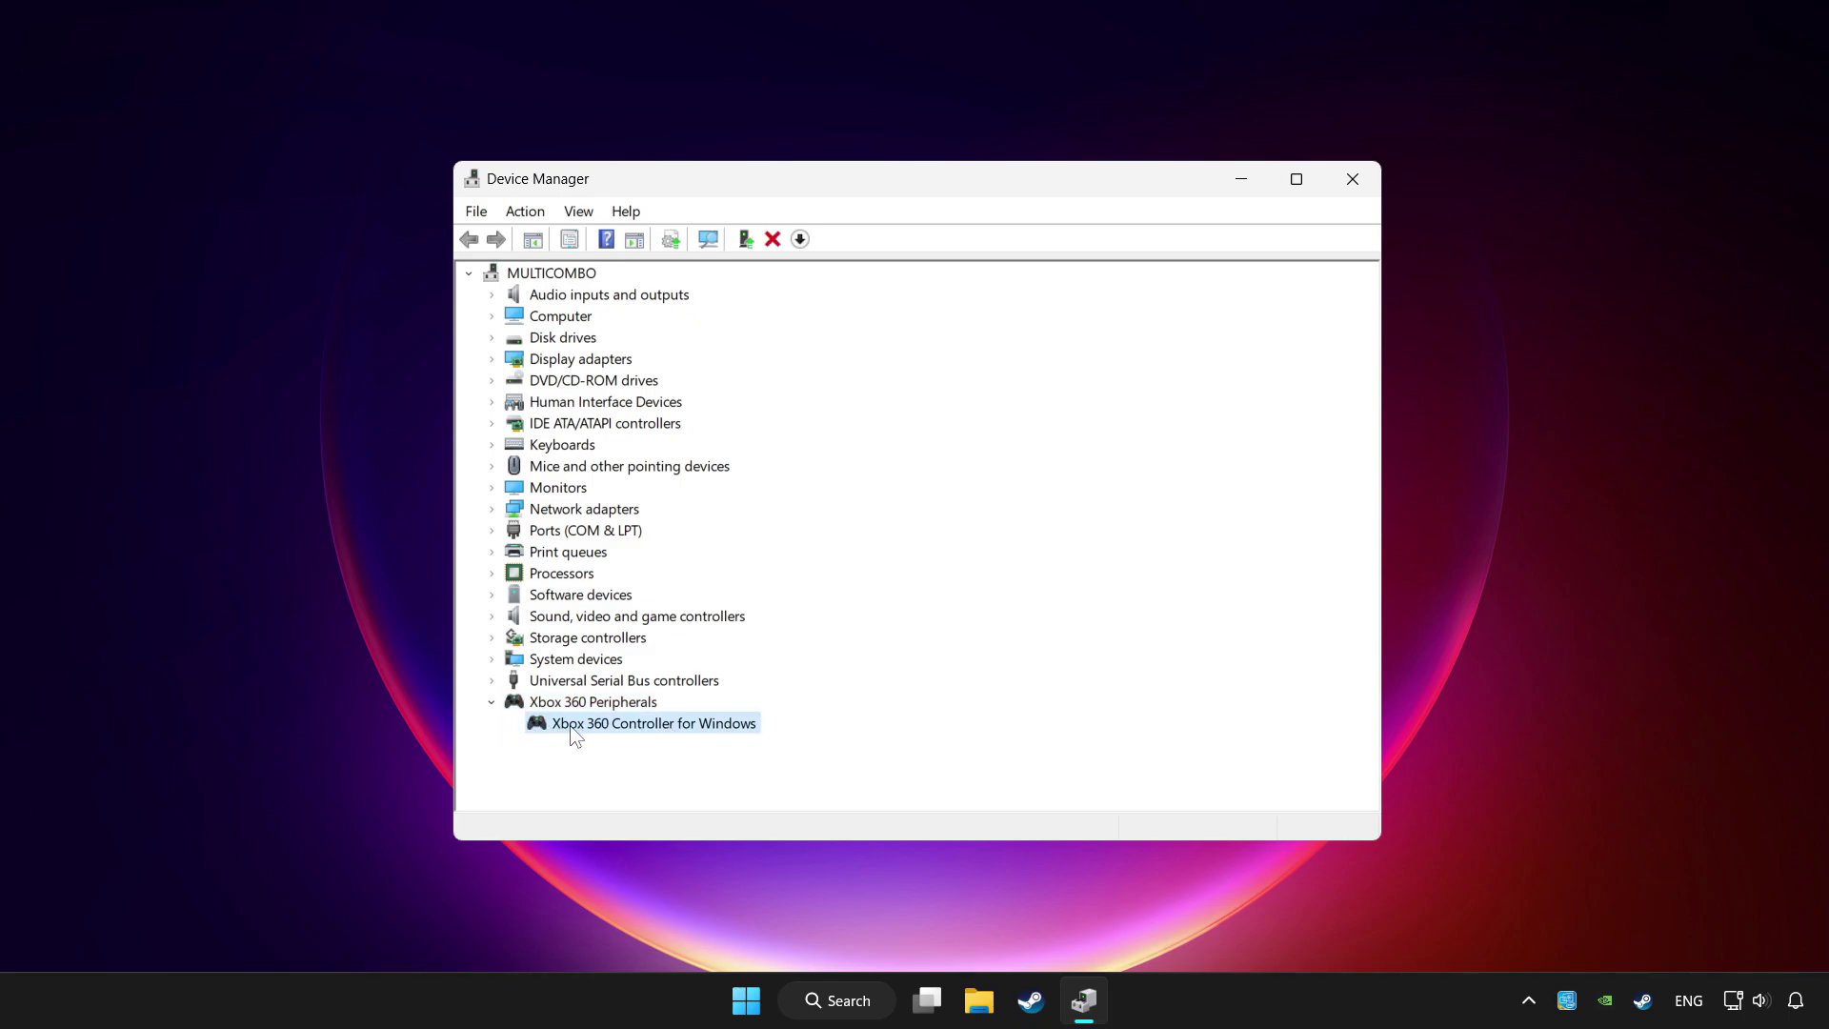
pyautogui.rightClick(653, 734)
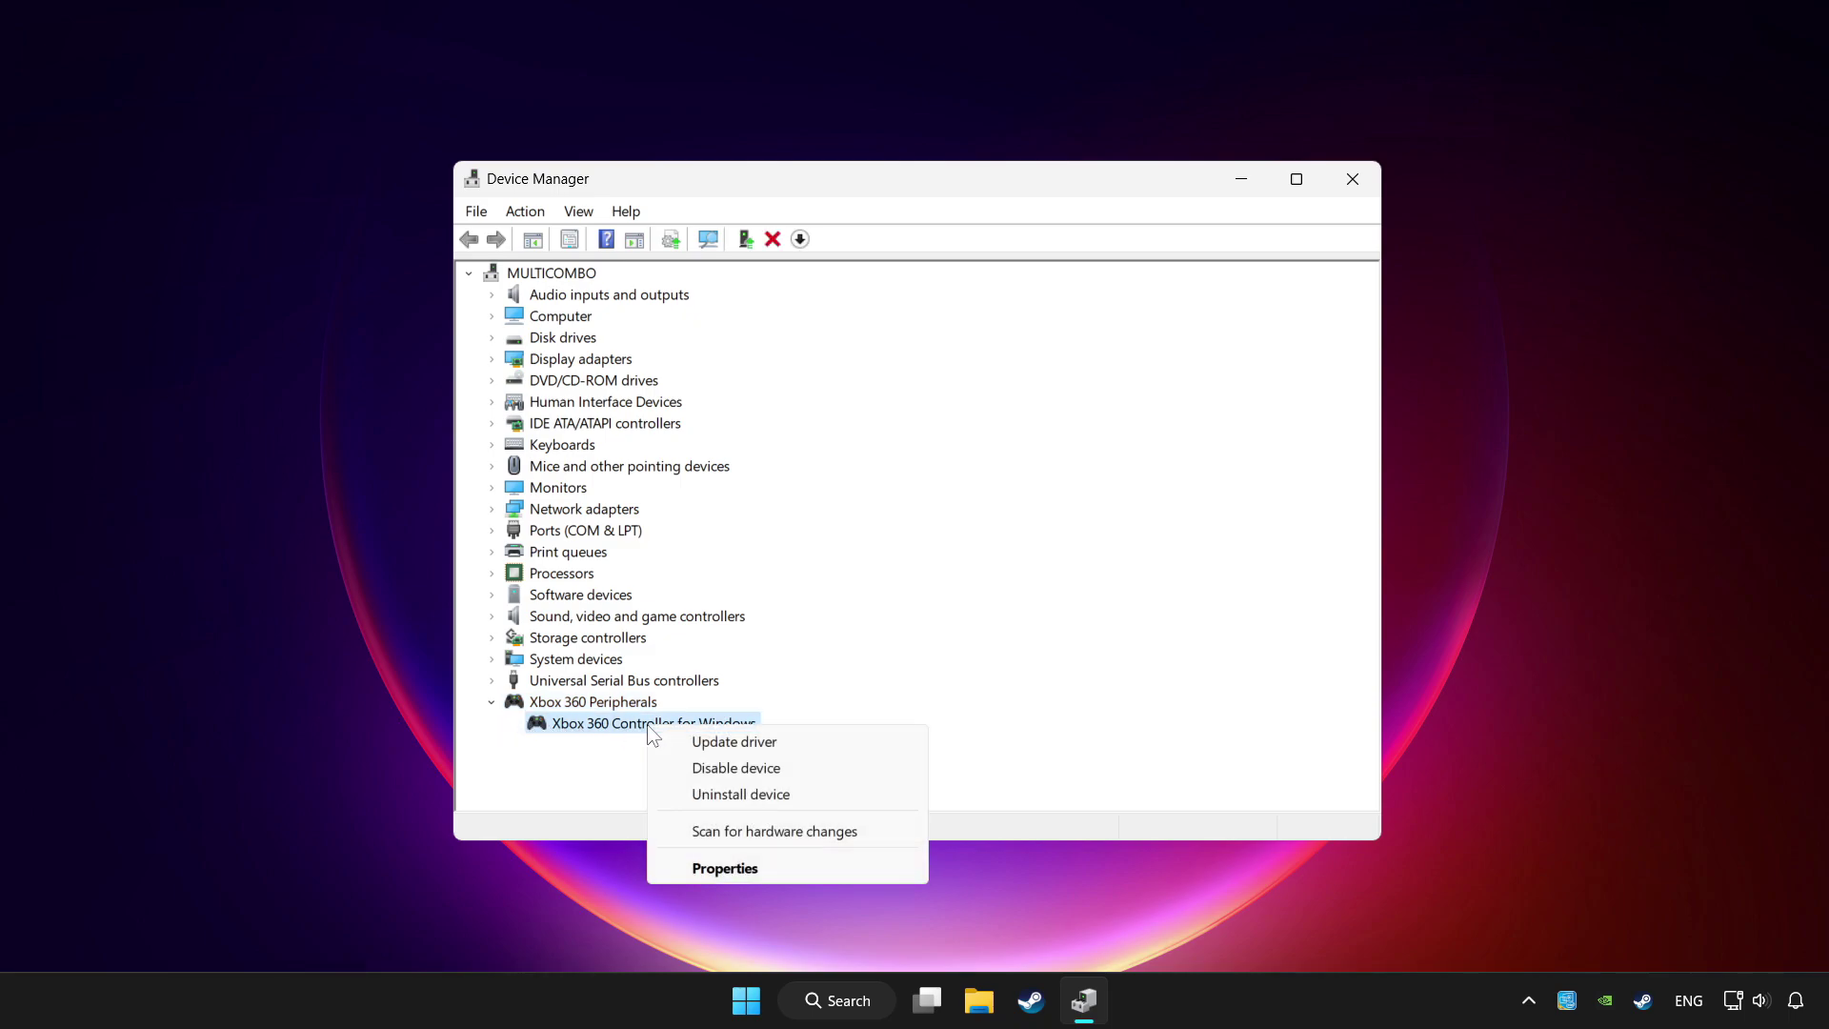
pyautogui.click(823, 745)
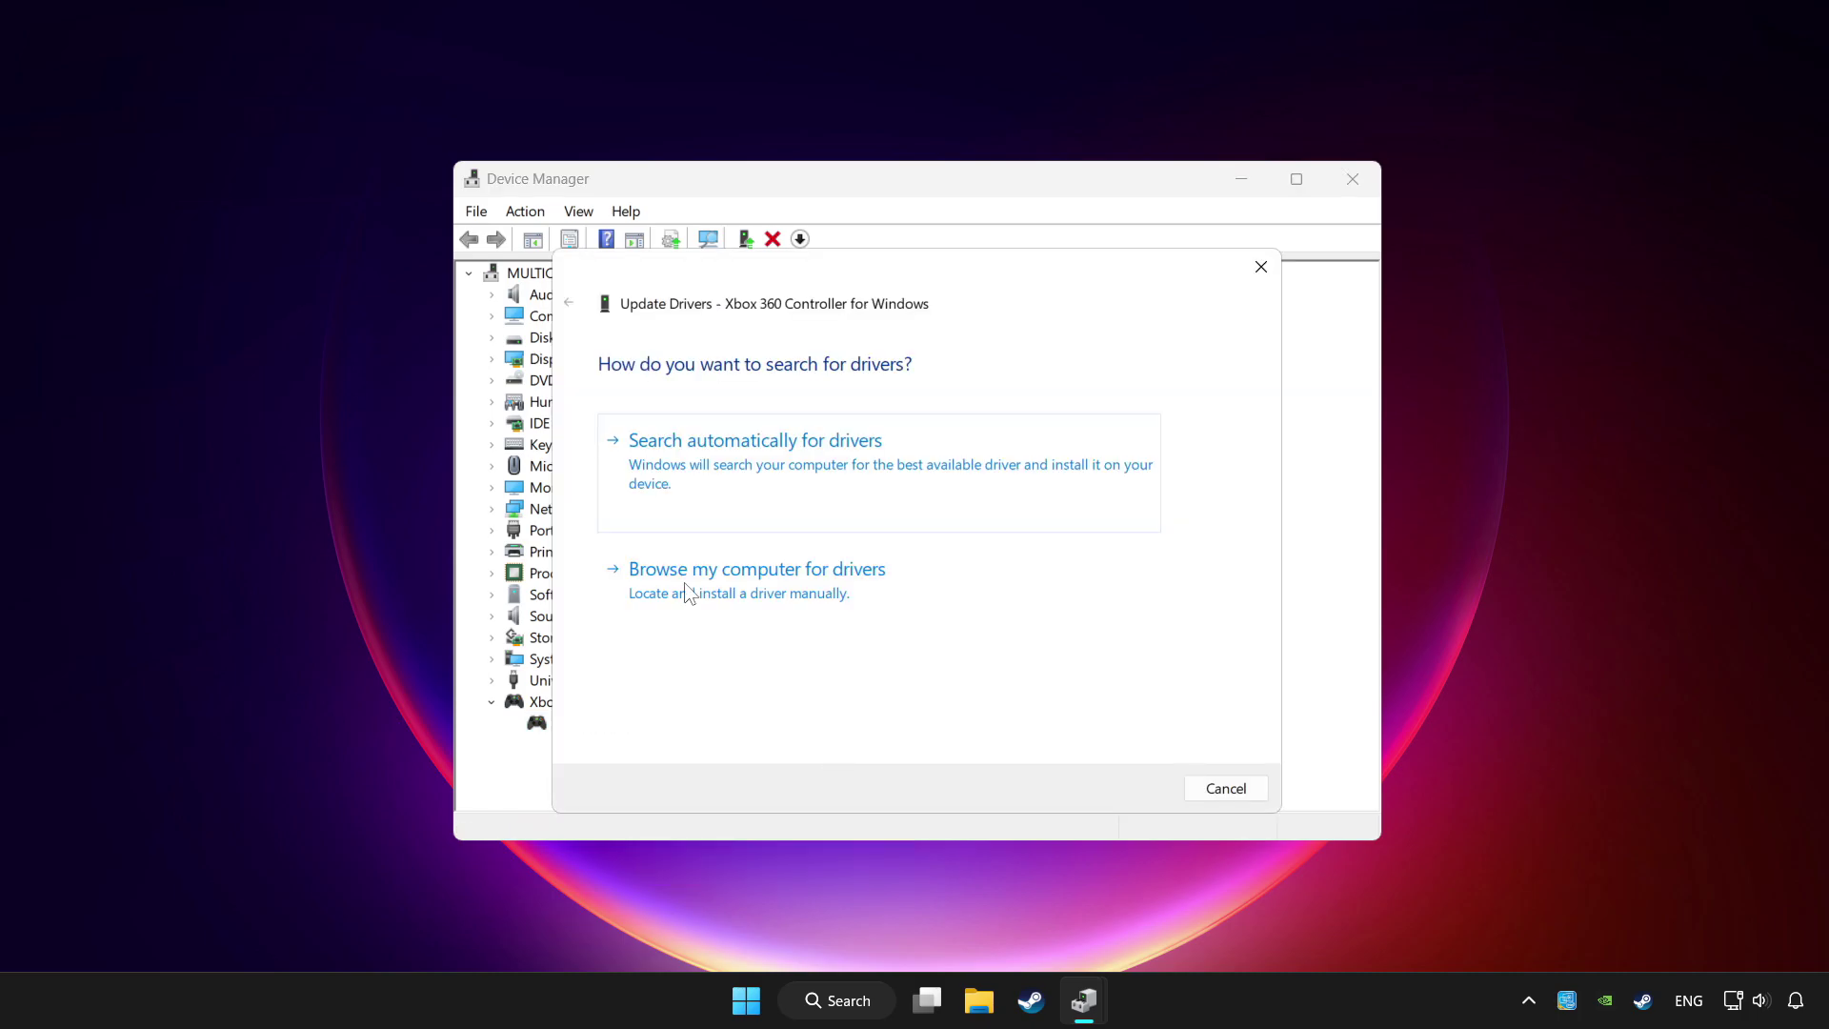
pyautogui.click(817, 476)
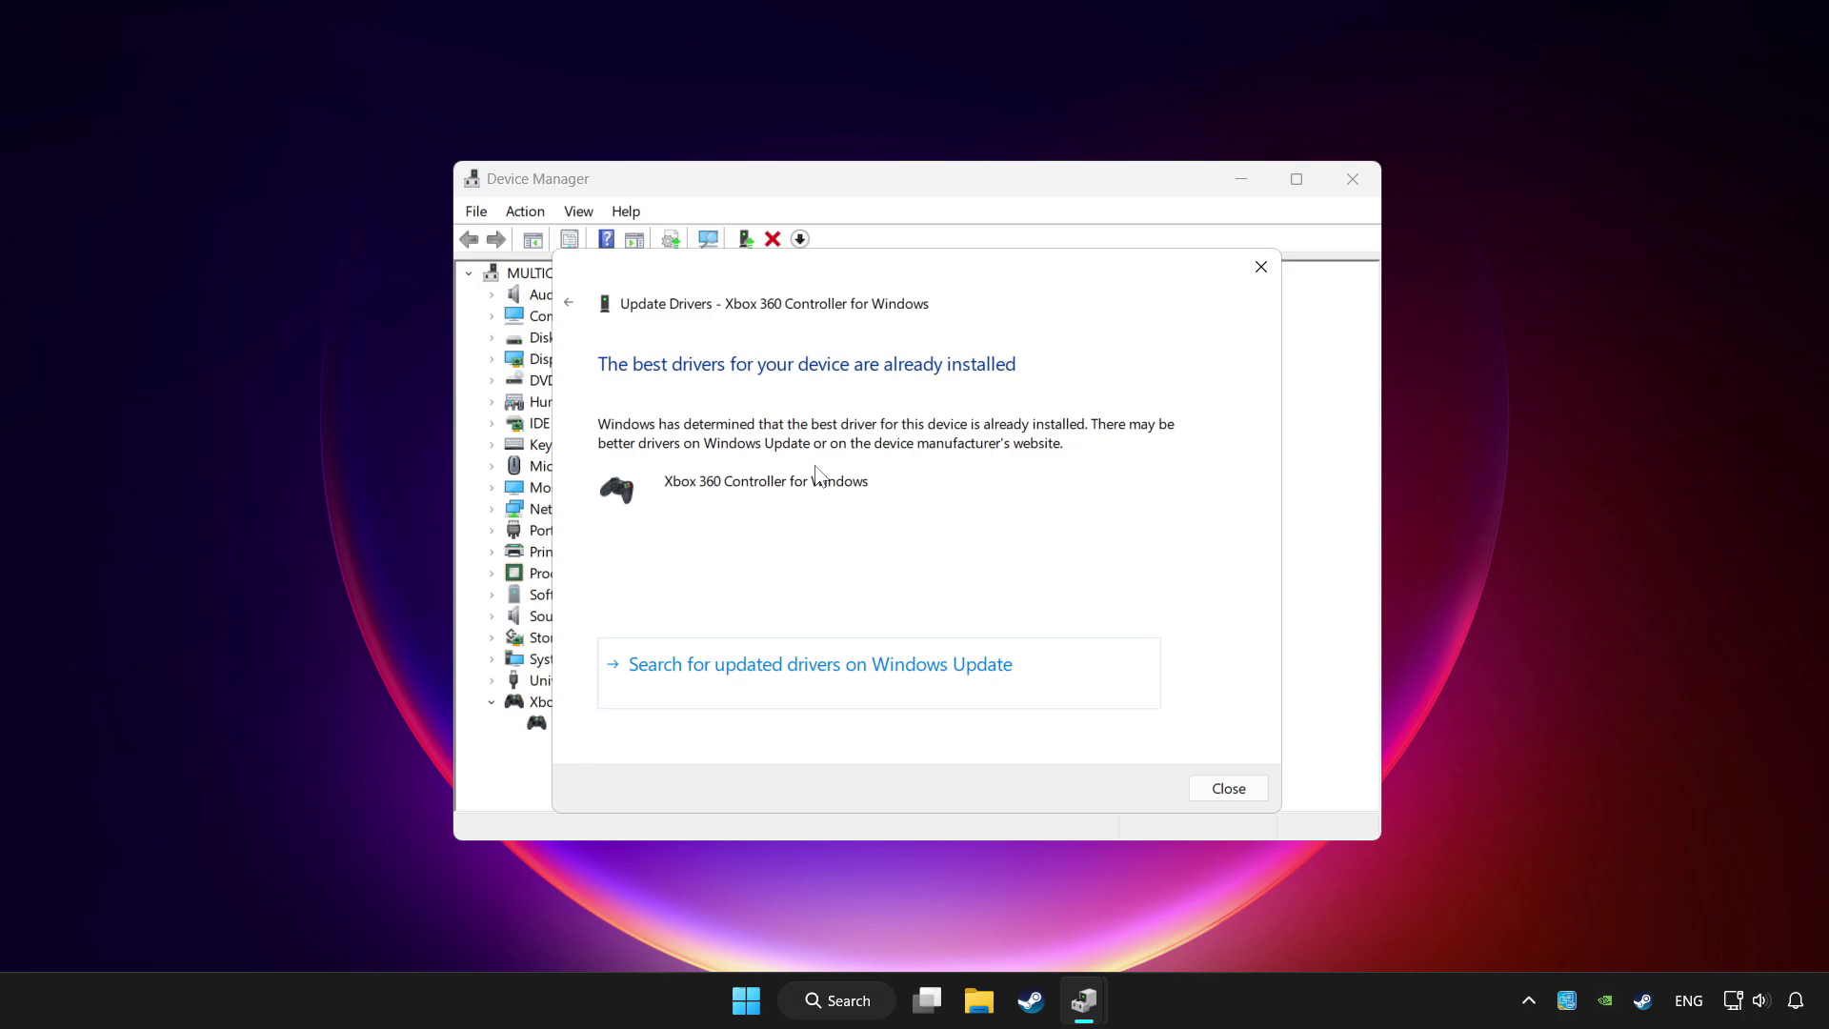
# Close the driver result, disable the Xbox 360 controller, and dismiss the restart prompt
pyautogui.click(1231, 791)
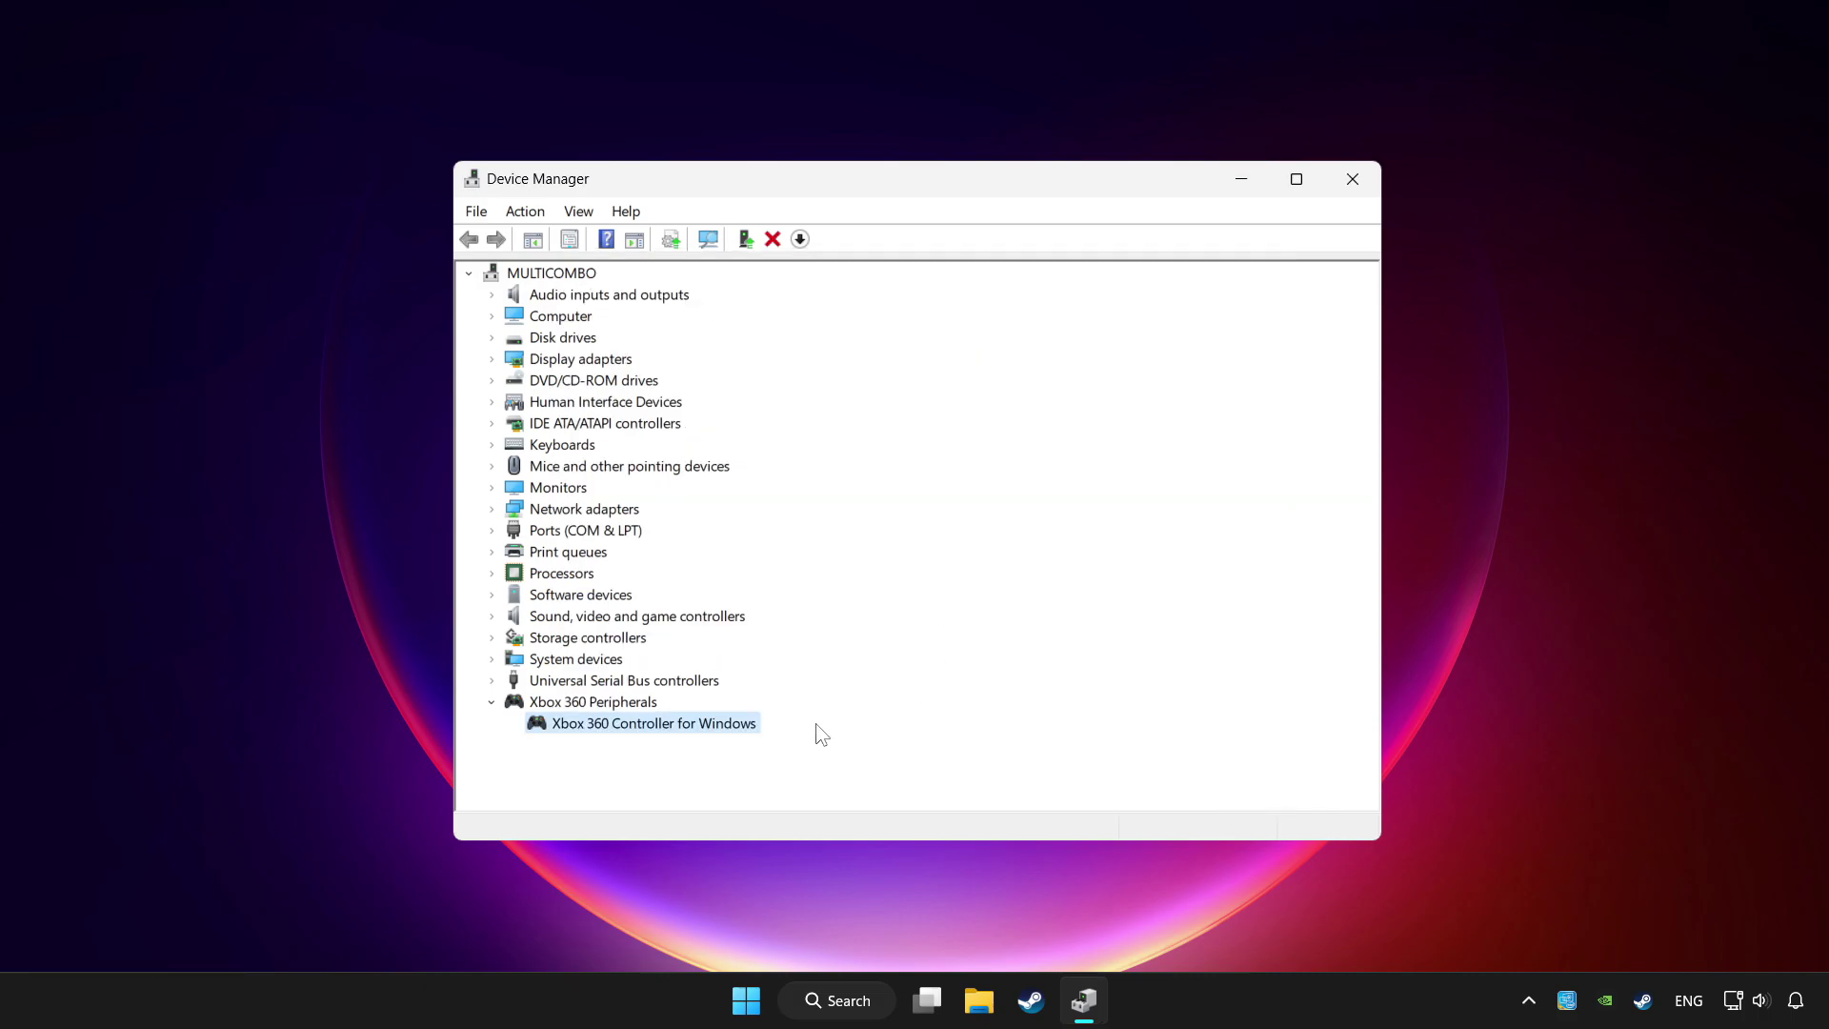
pyautogui.rightClick(668, 726)
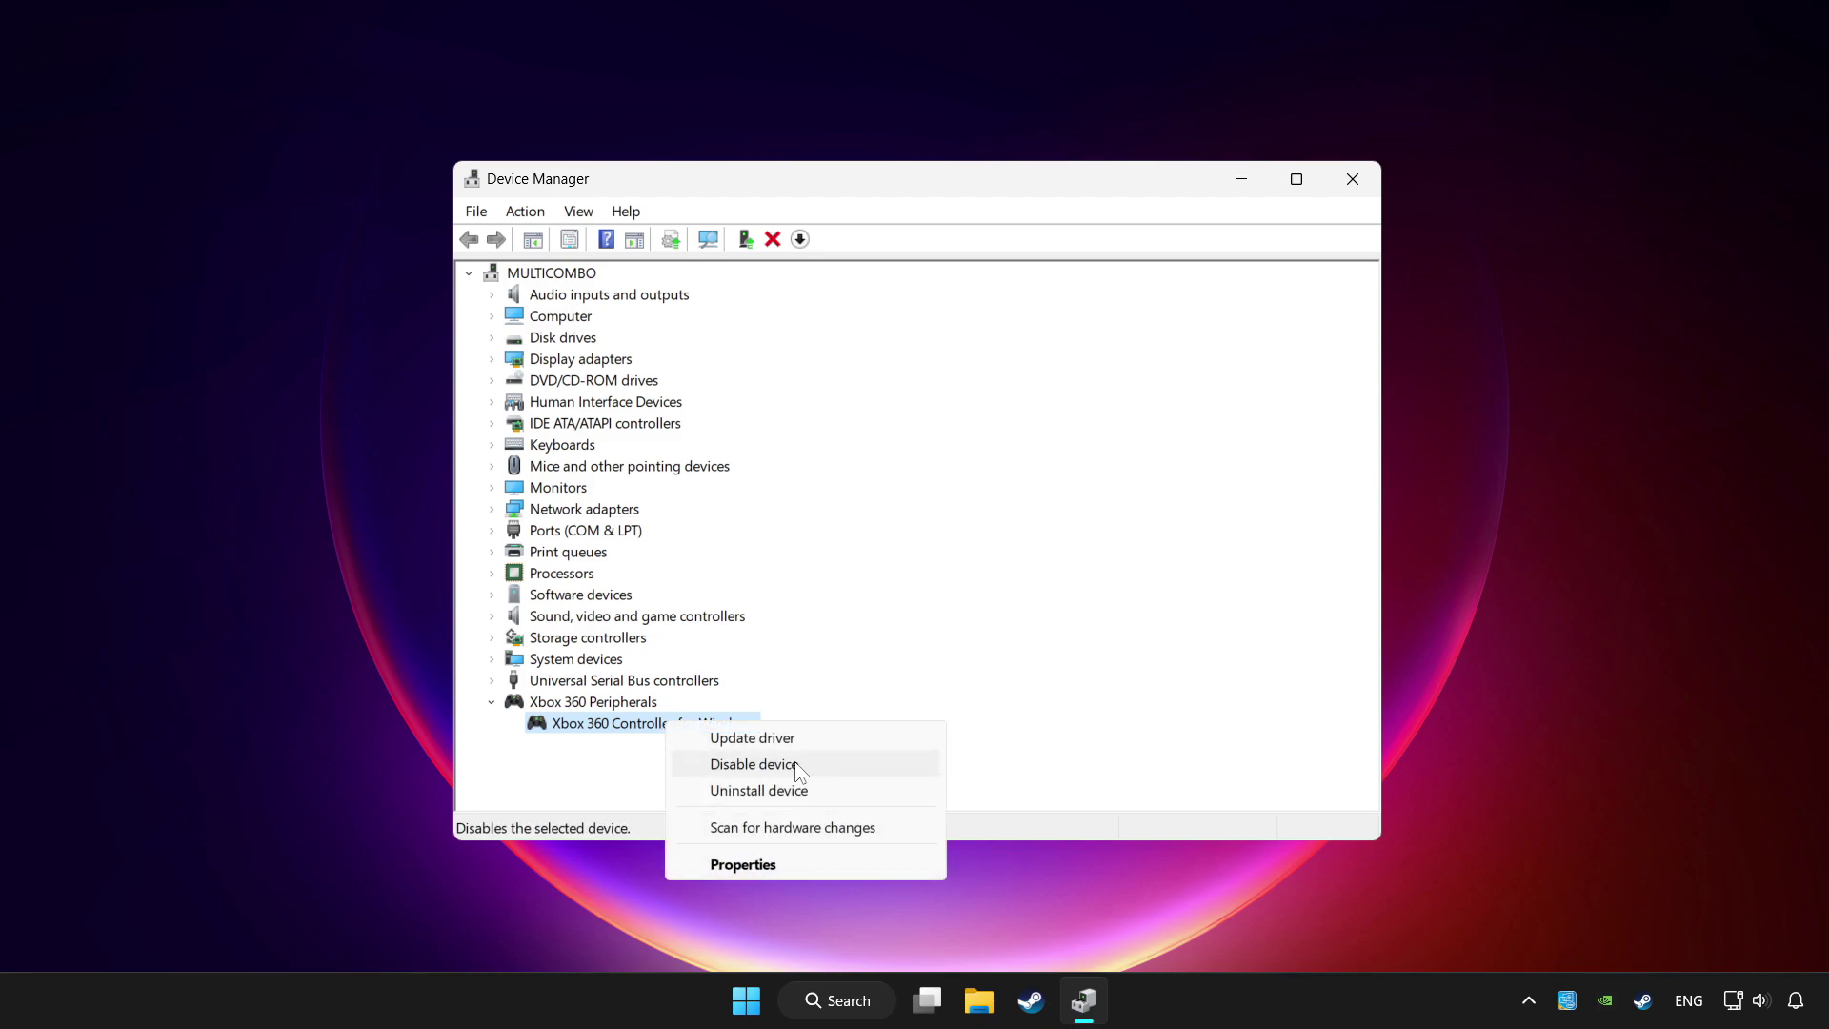
pyautogui.click(756, 766)
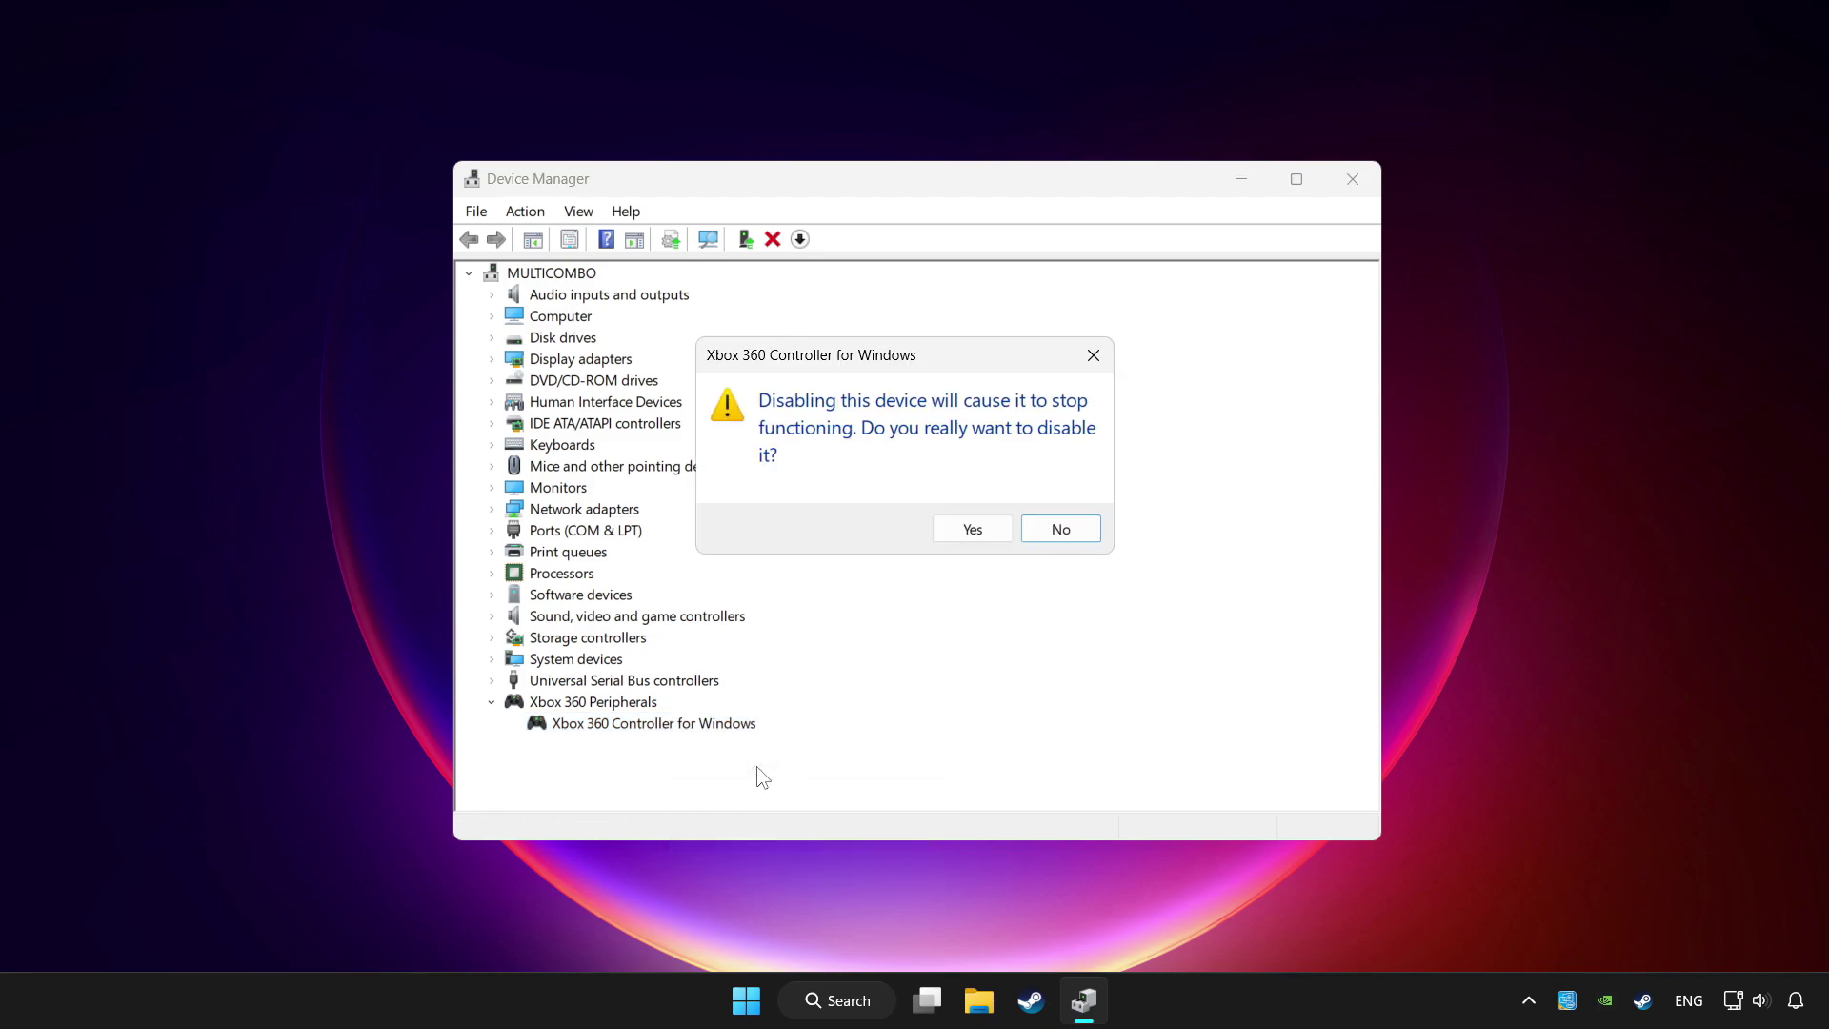
pyautogui.click(969, 528)
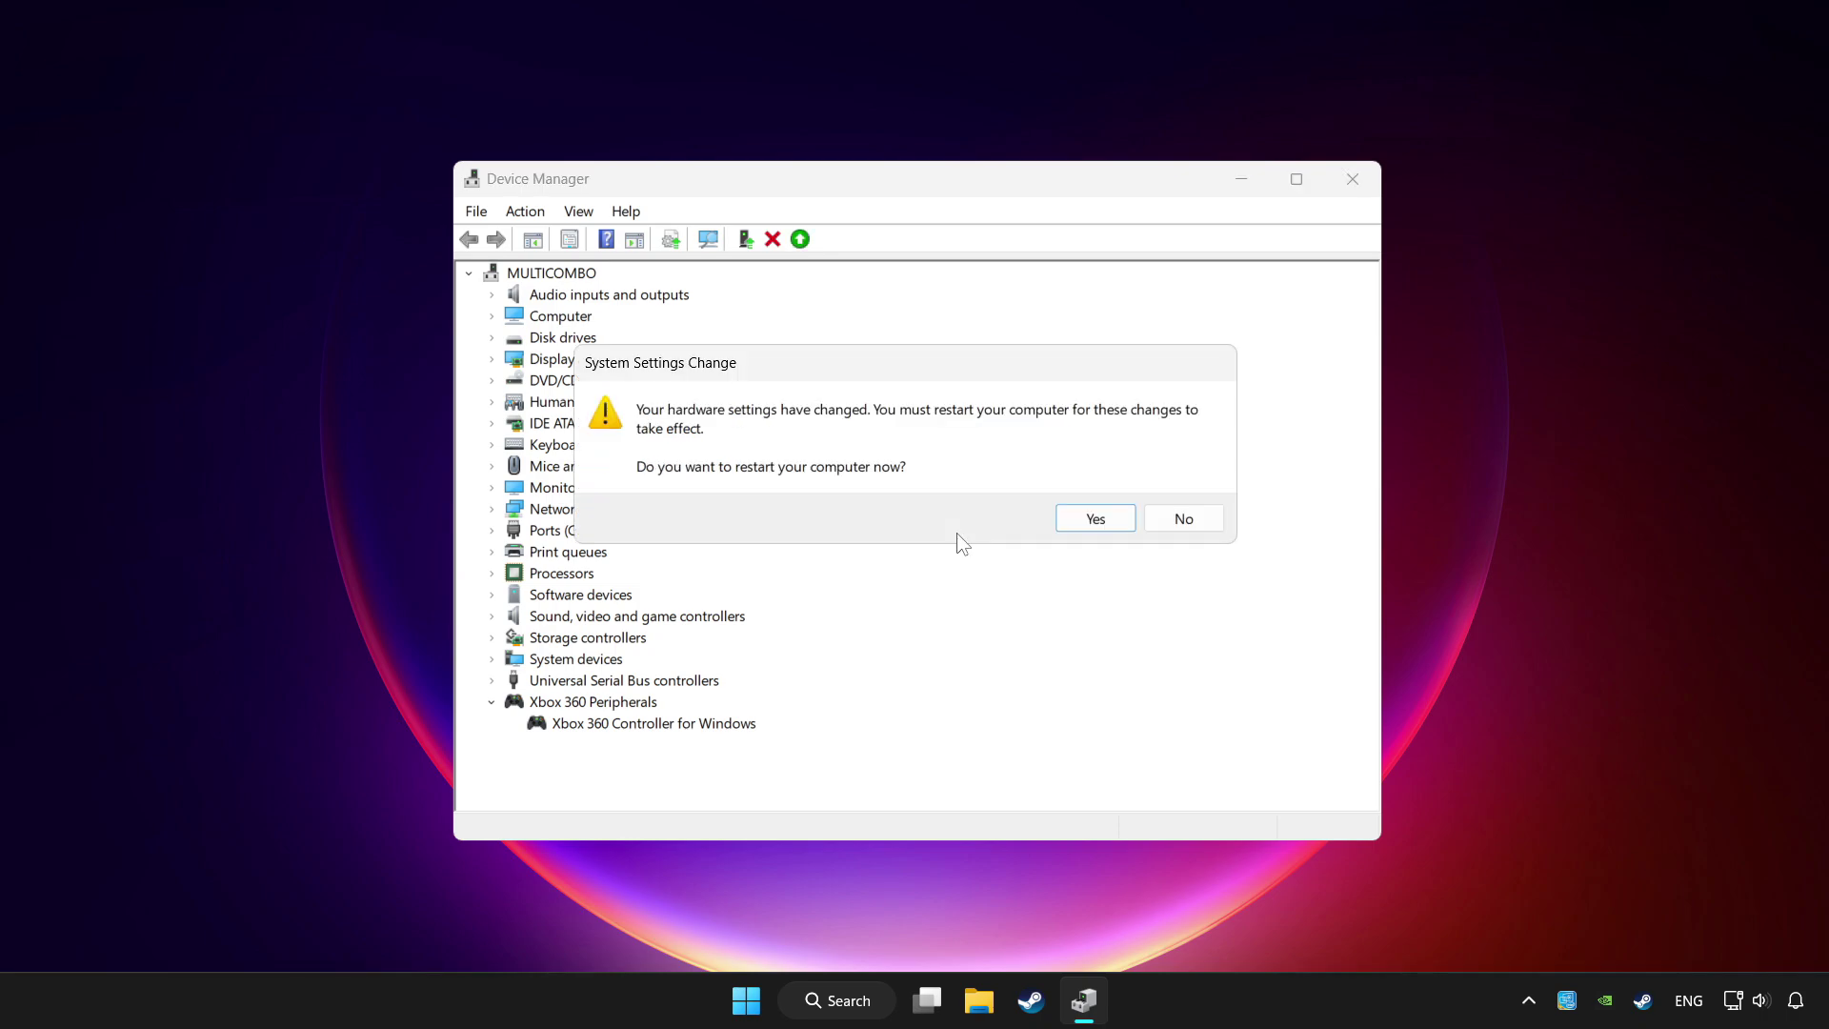
pyautogui.click(1097, 519)
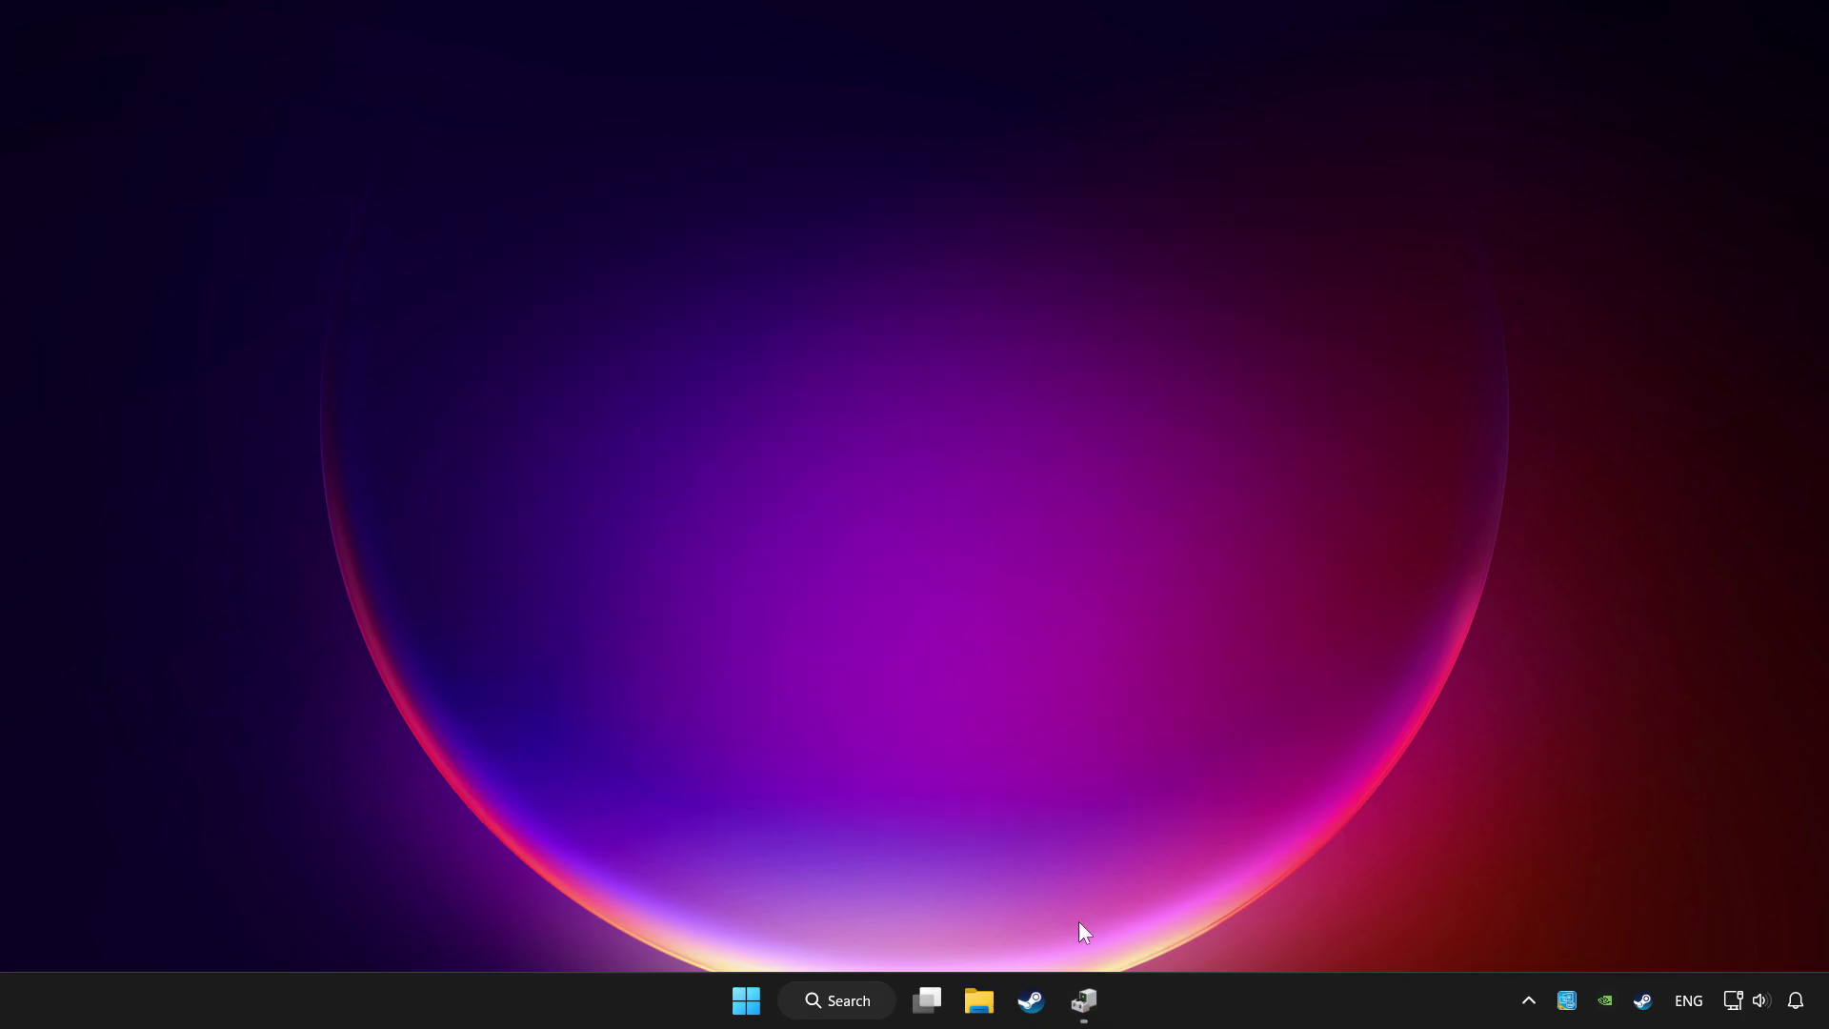
# Restore Device Manager and enable the Xbox 360 Controller for Windows again
pyautogui.click(1086, 1003)
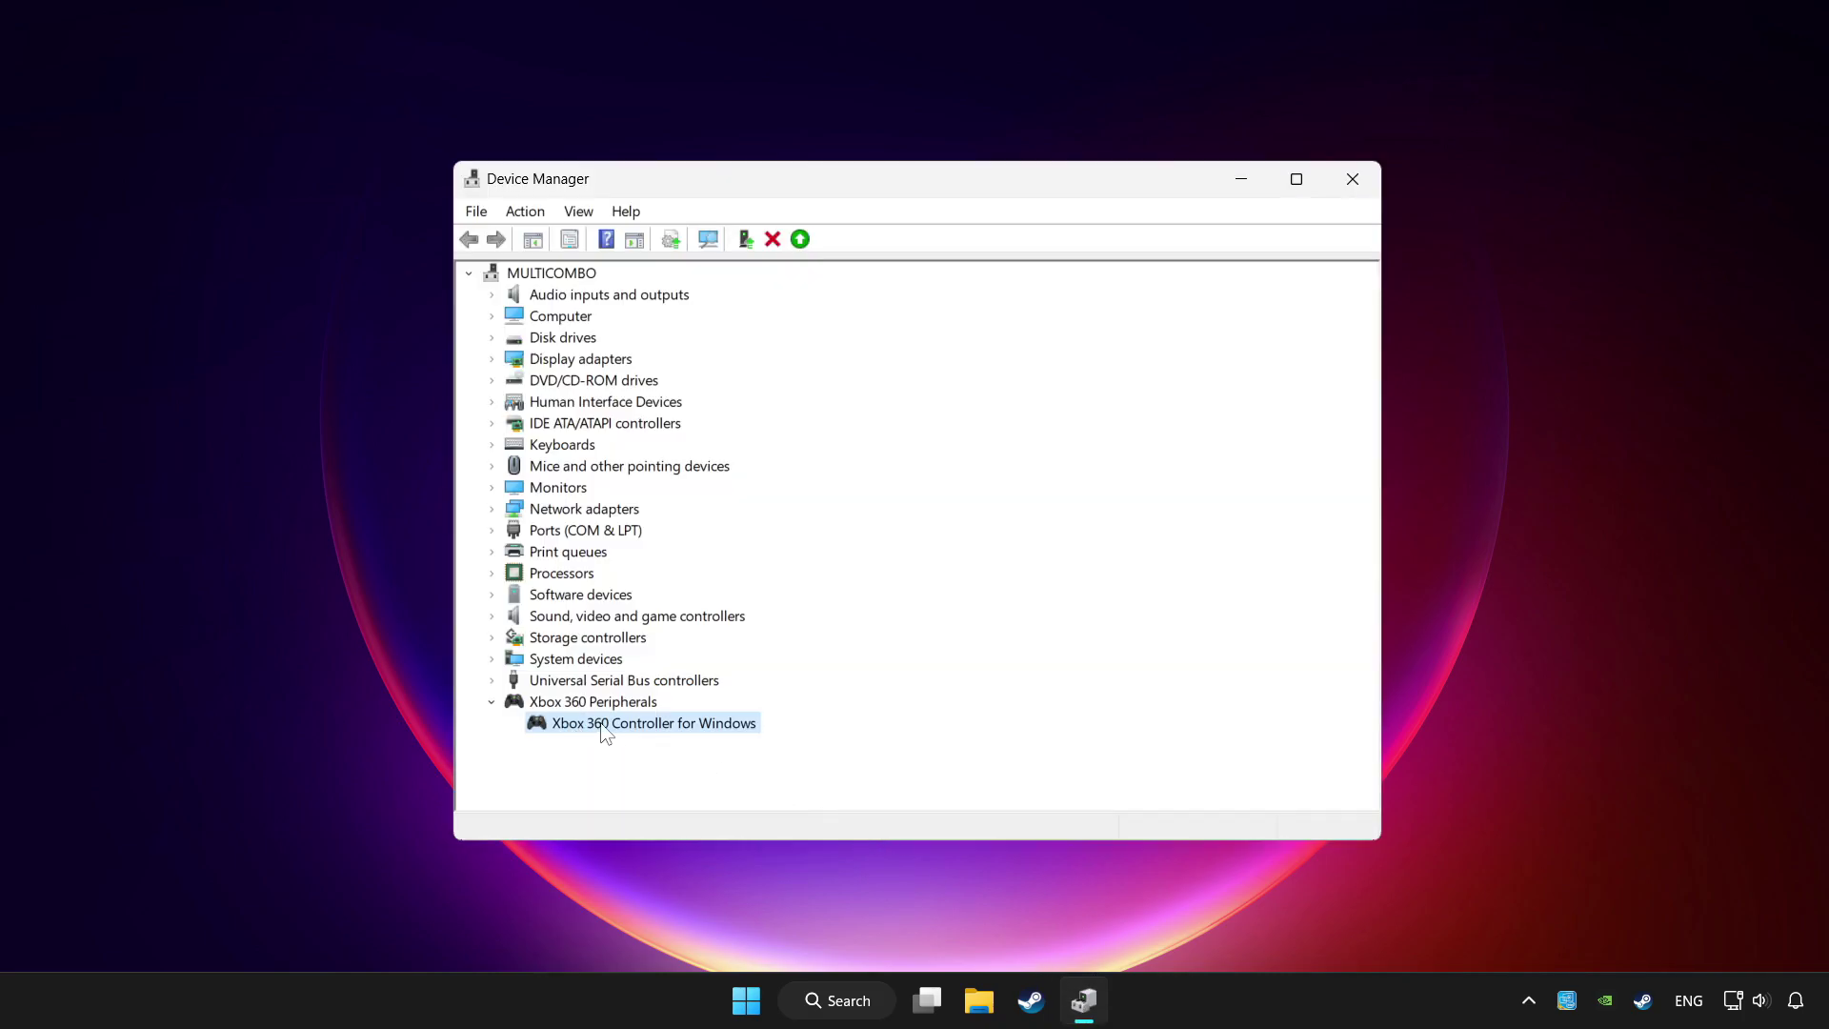
pyautogui.rightClick(656, 734)
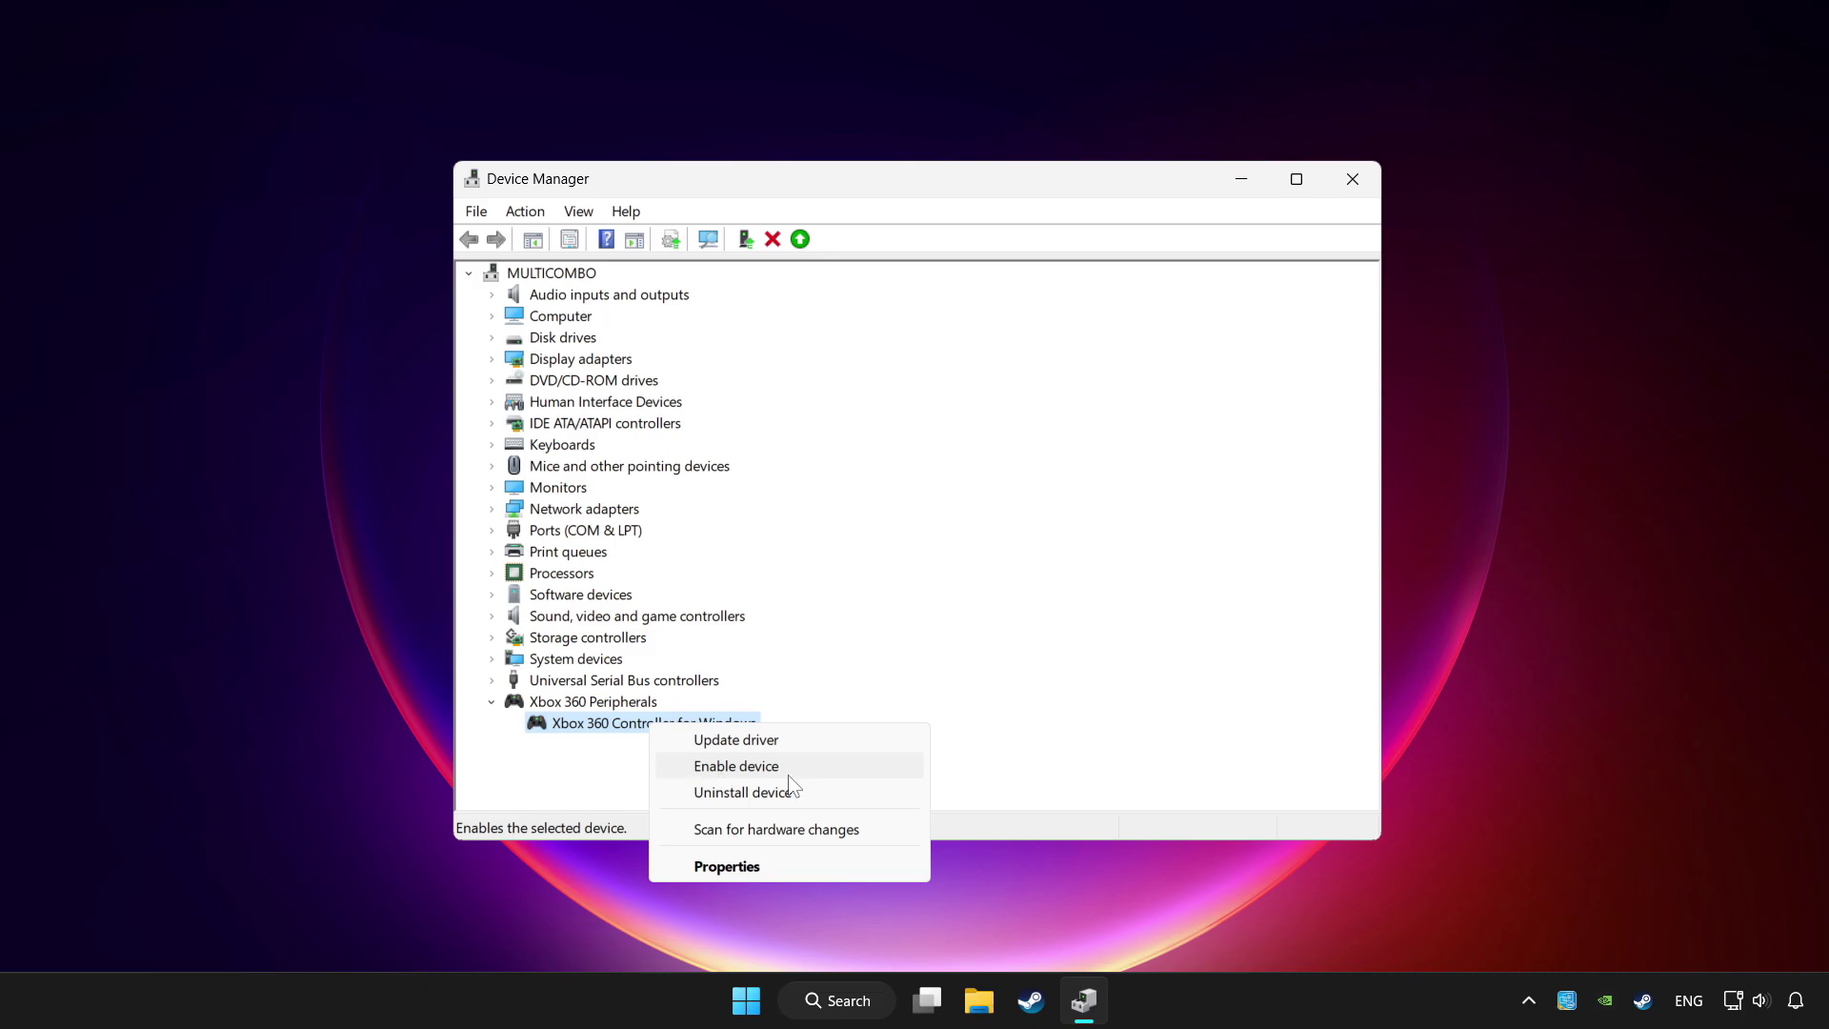
pyautogui.click(736, 766)
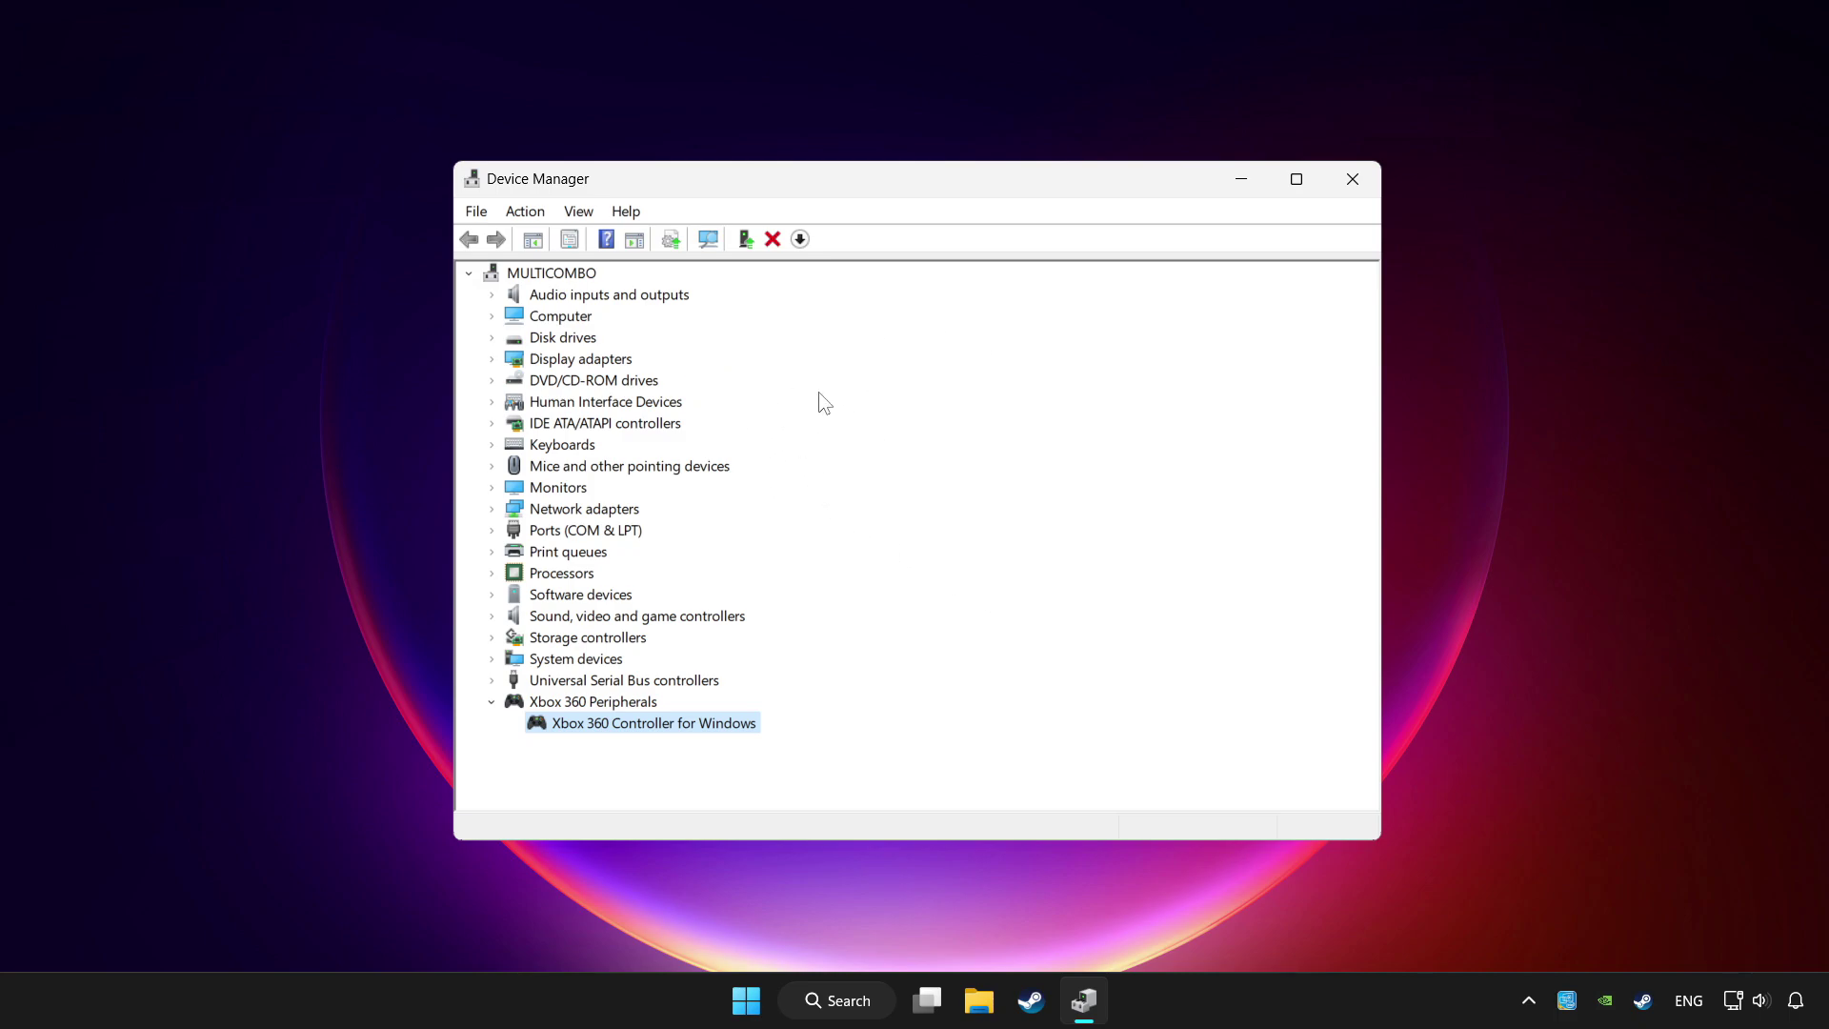
# Close Device Manager and search Windows for 'controller'
pyautogui.click(1354, 179)
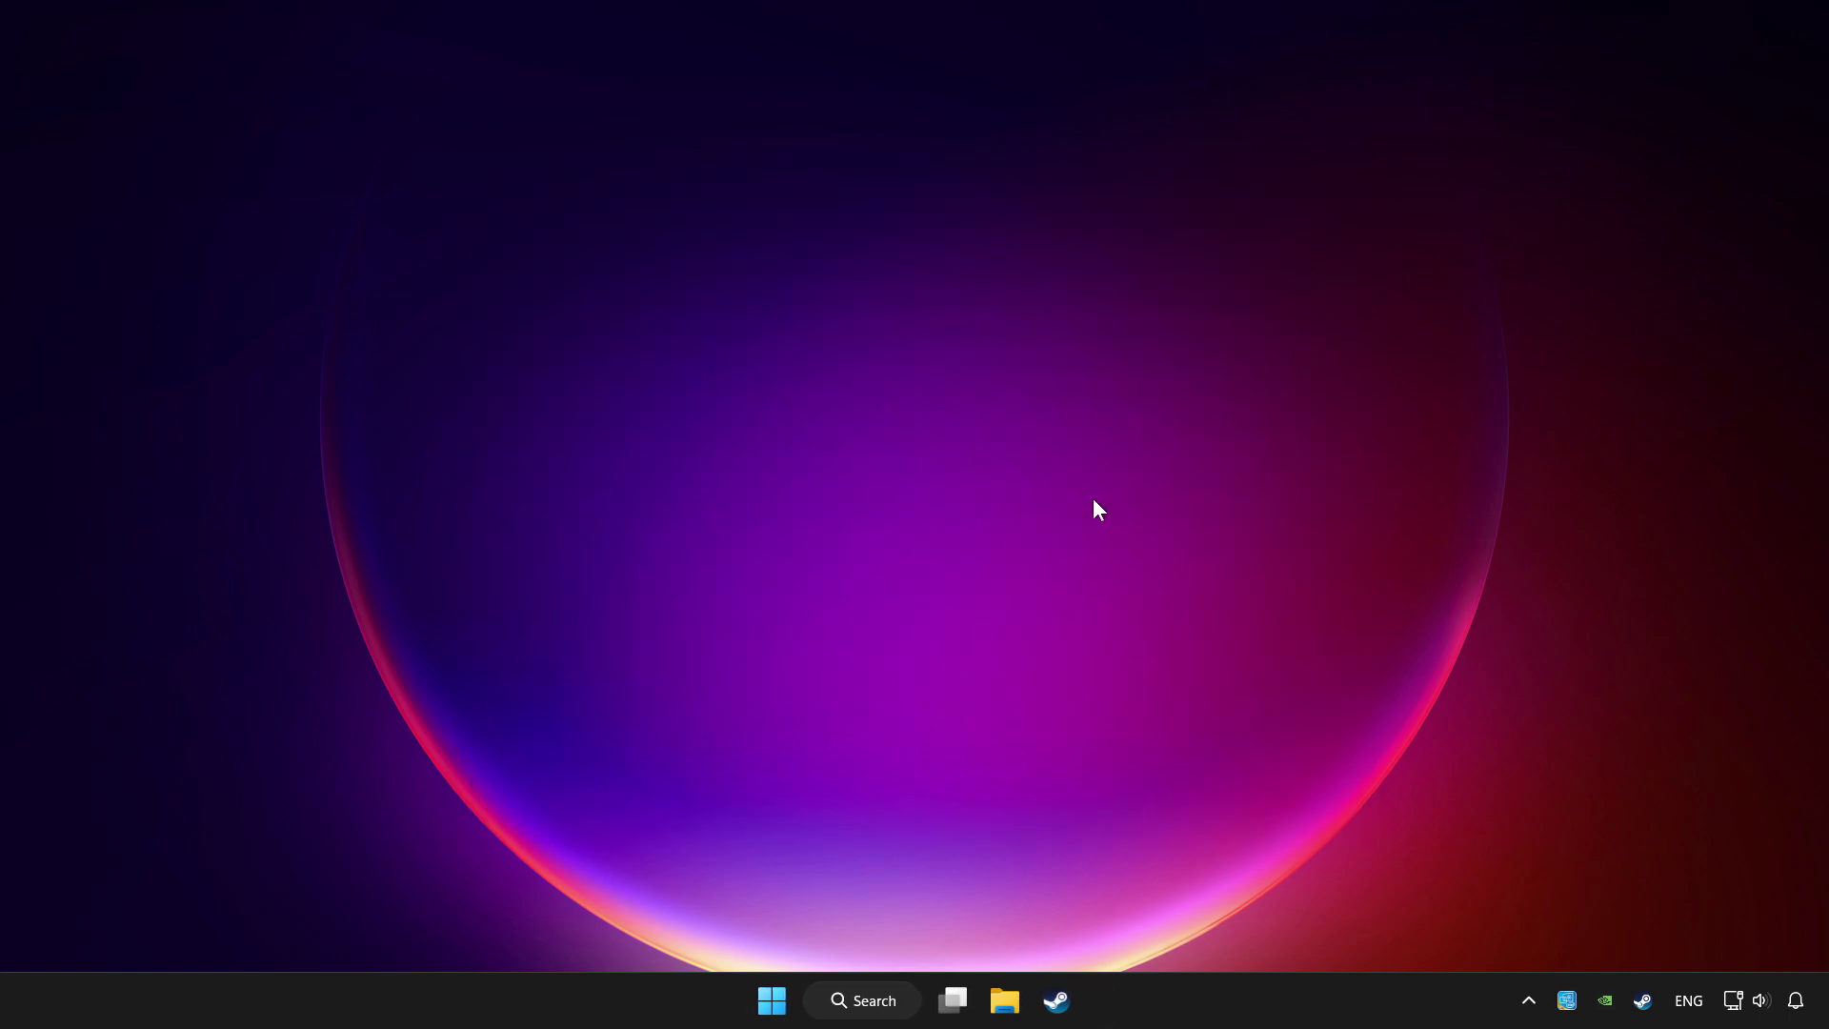
pyautogui.click(872, 1001)
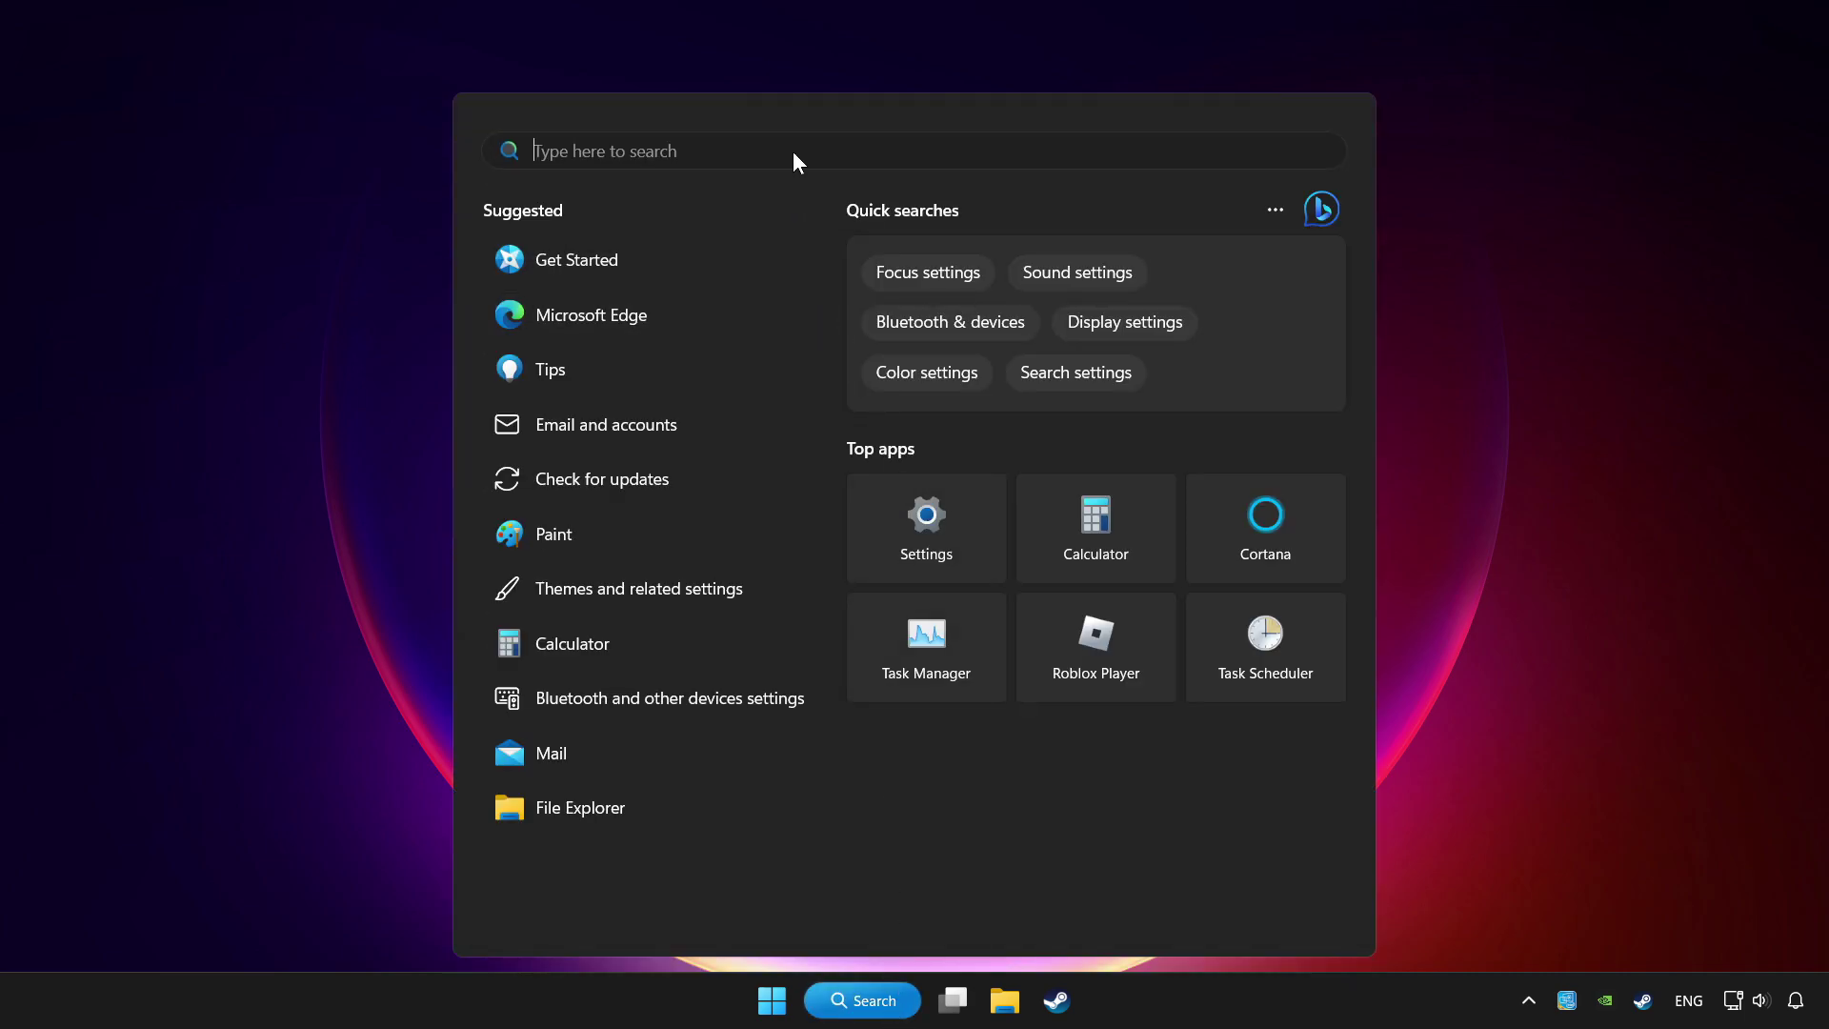
pyautogui.write('controller')
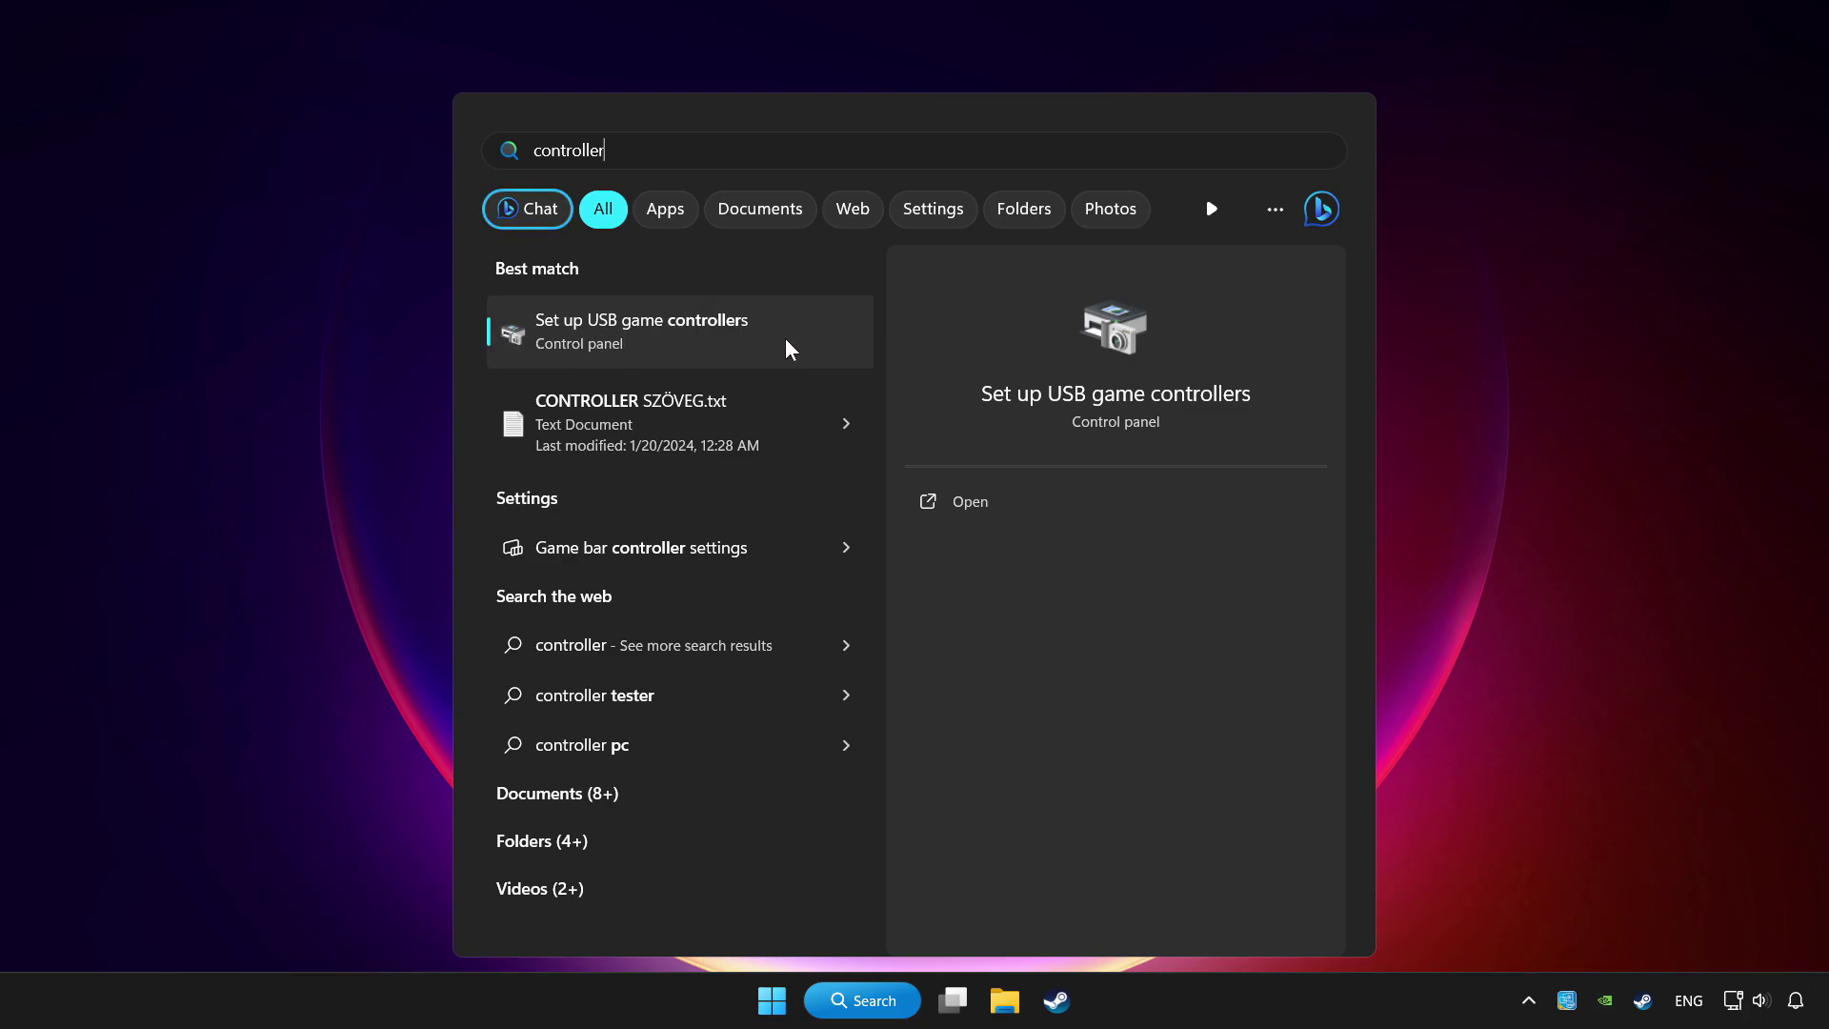
# Open the XBOX 360 controller's Properties and reset its Settings calibration to default
pyautogui.click(816, 344)
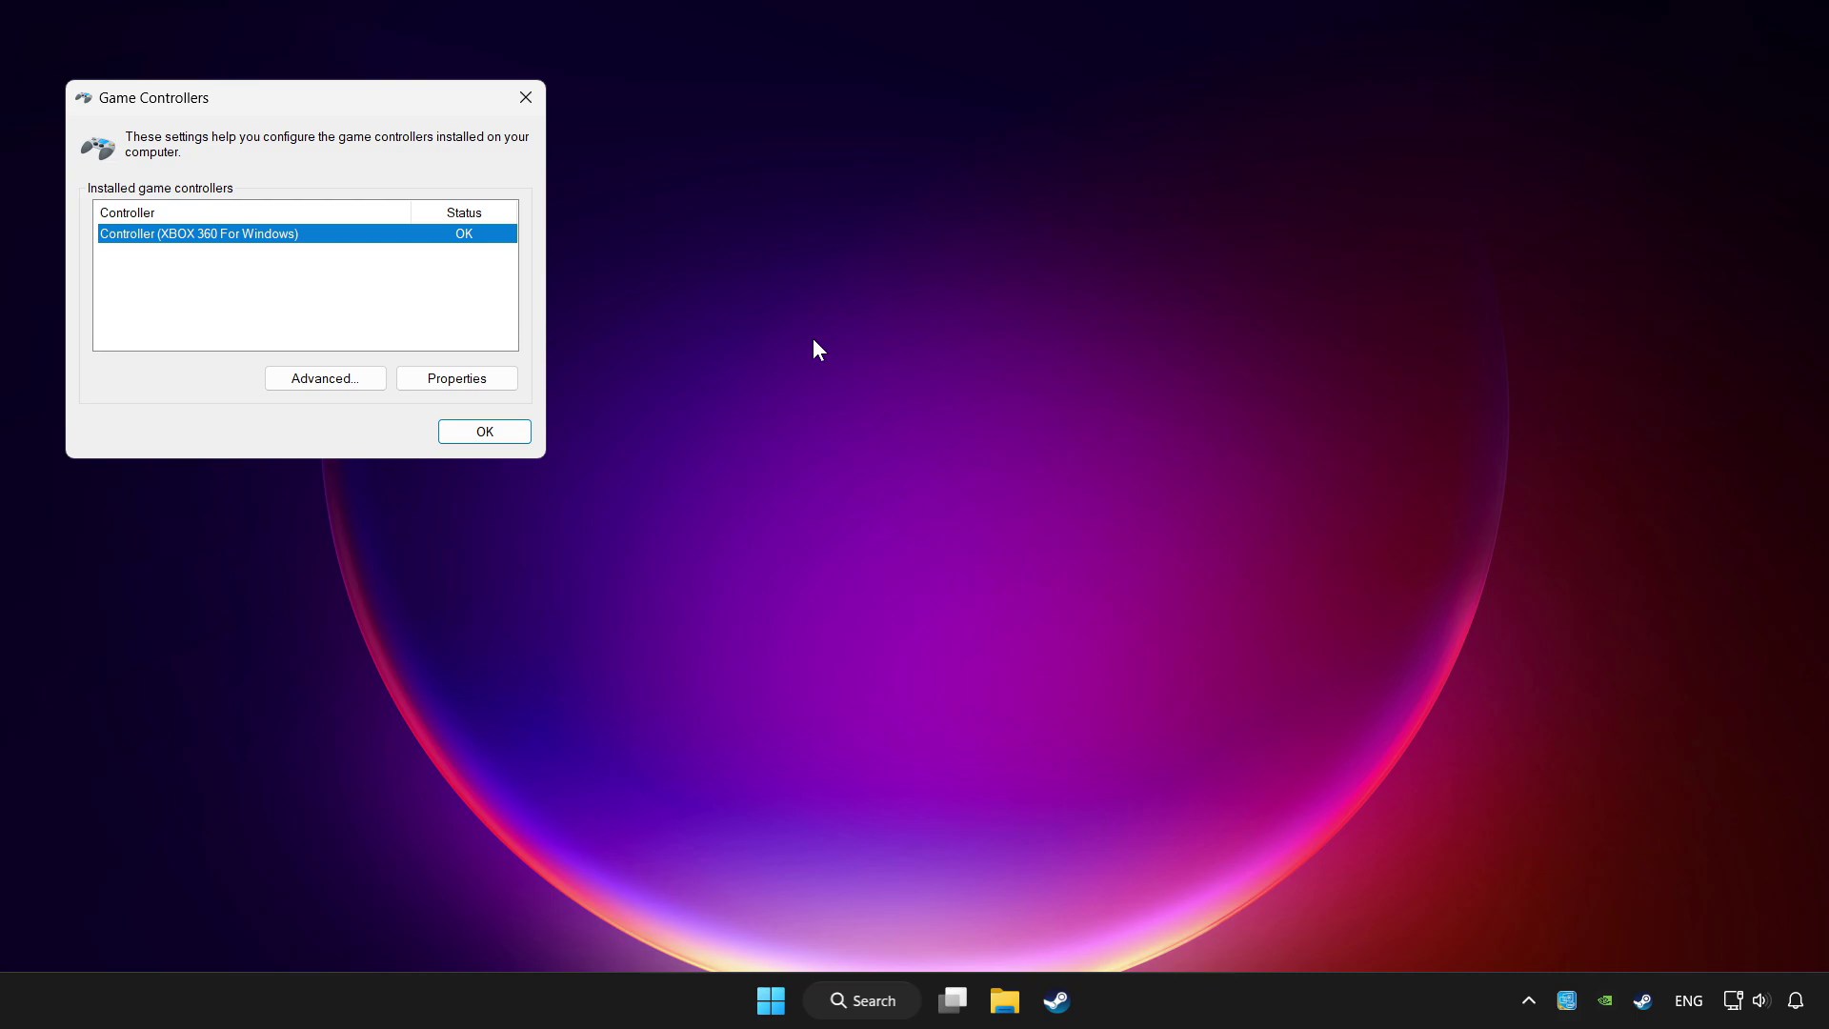
pyautogui.moveTo(320, 91); pyautogui.dragTo(933, 324)
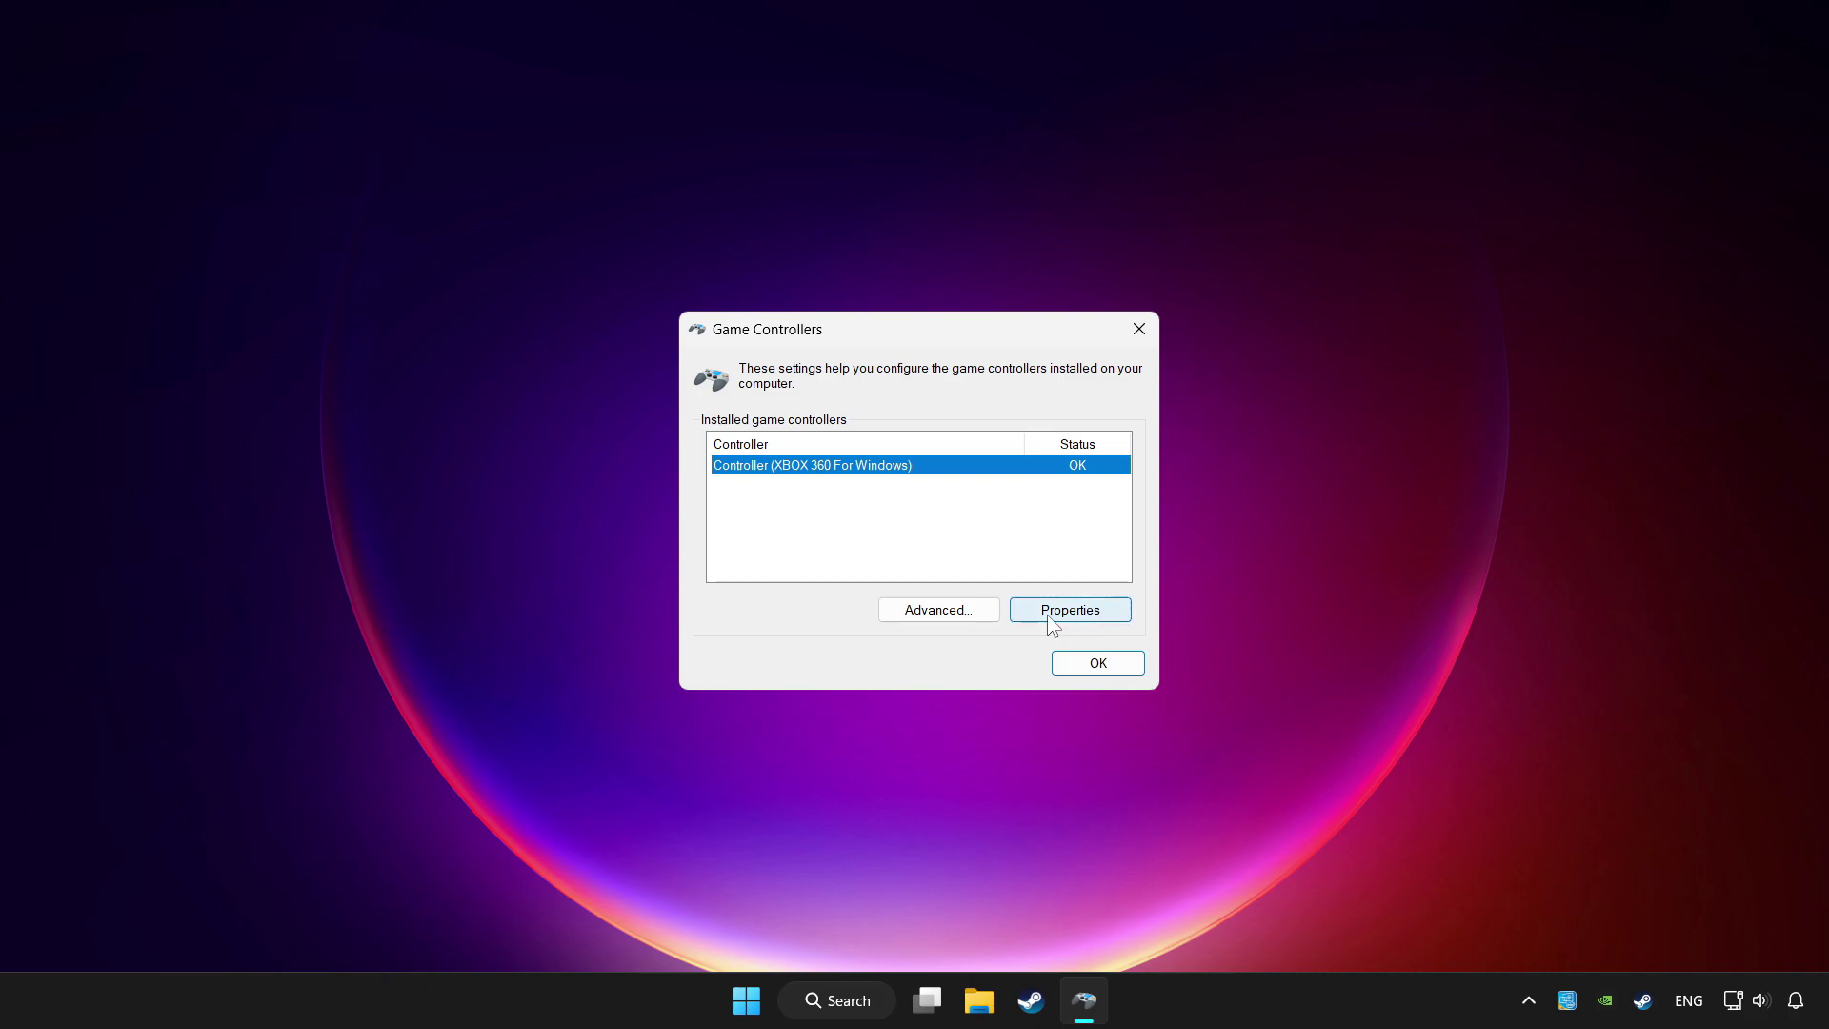
pyautogui.click(1107, 617)
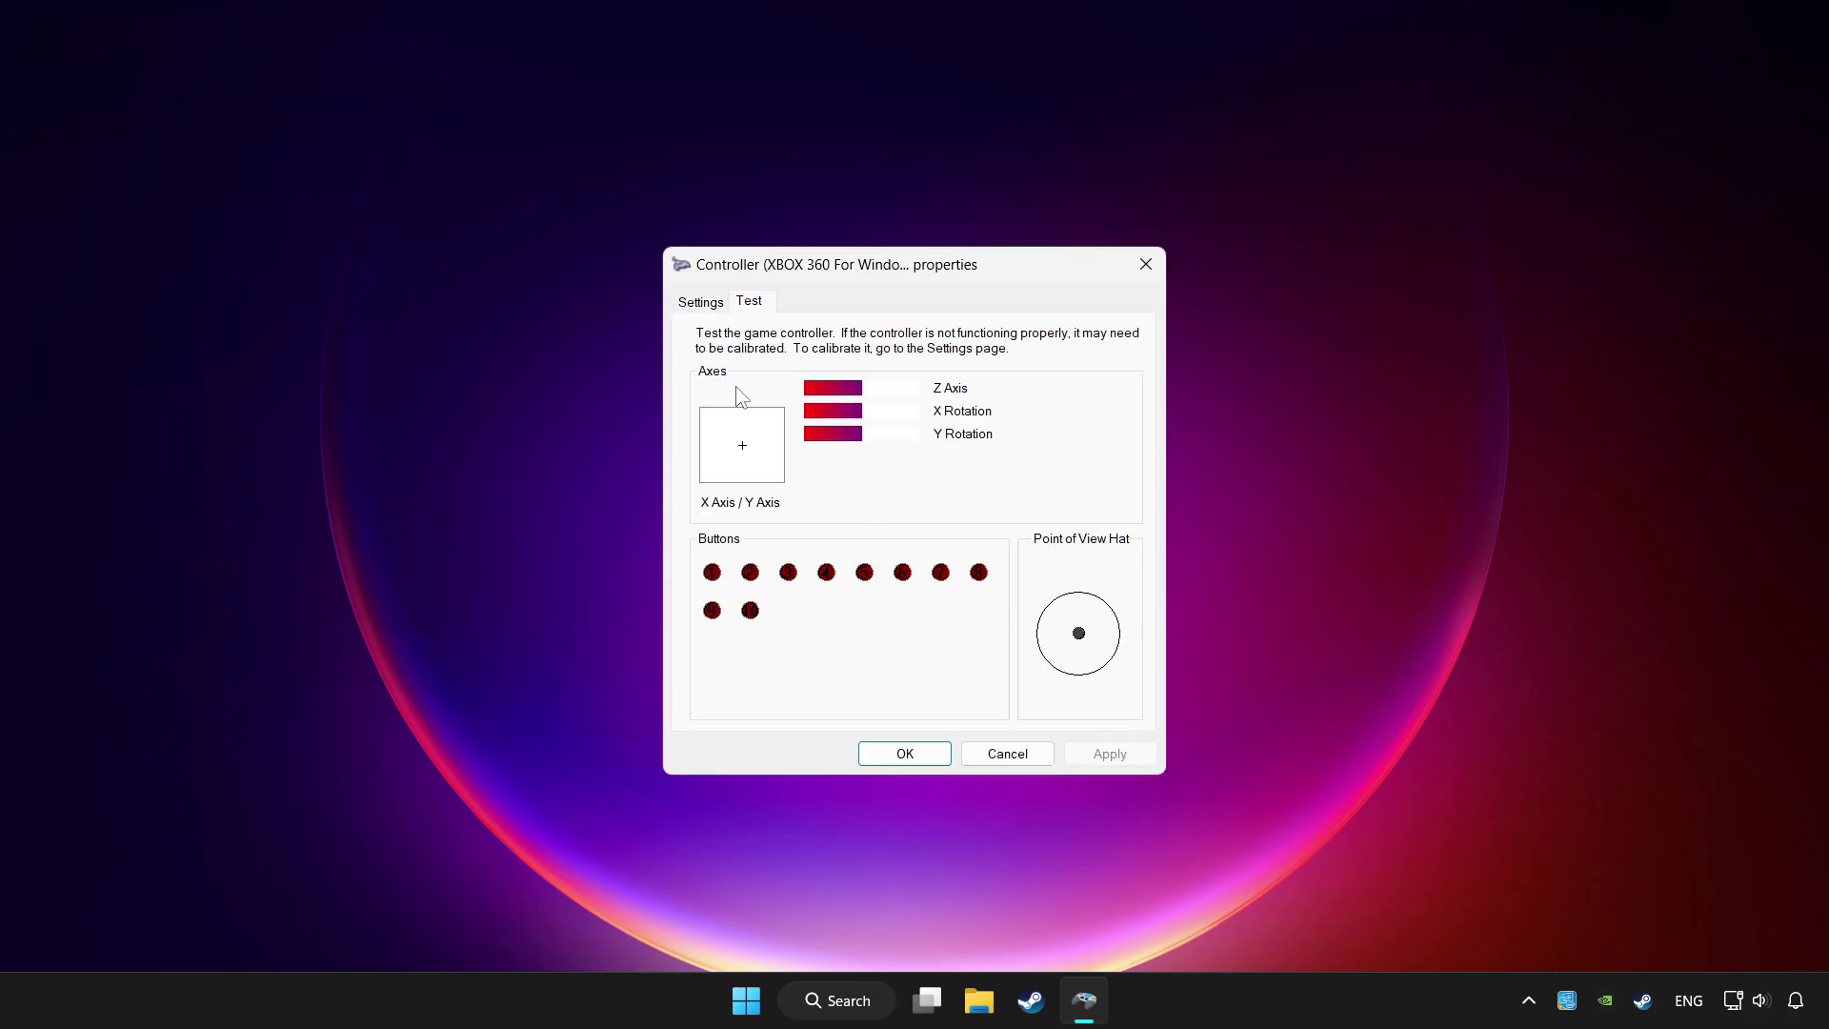
pyautogui.click(702, 304)
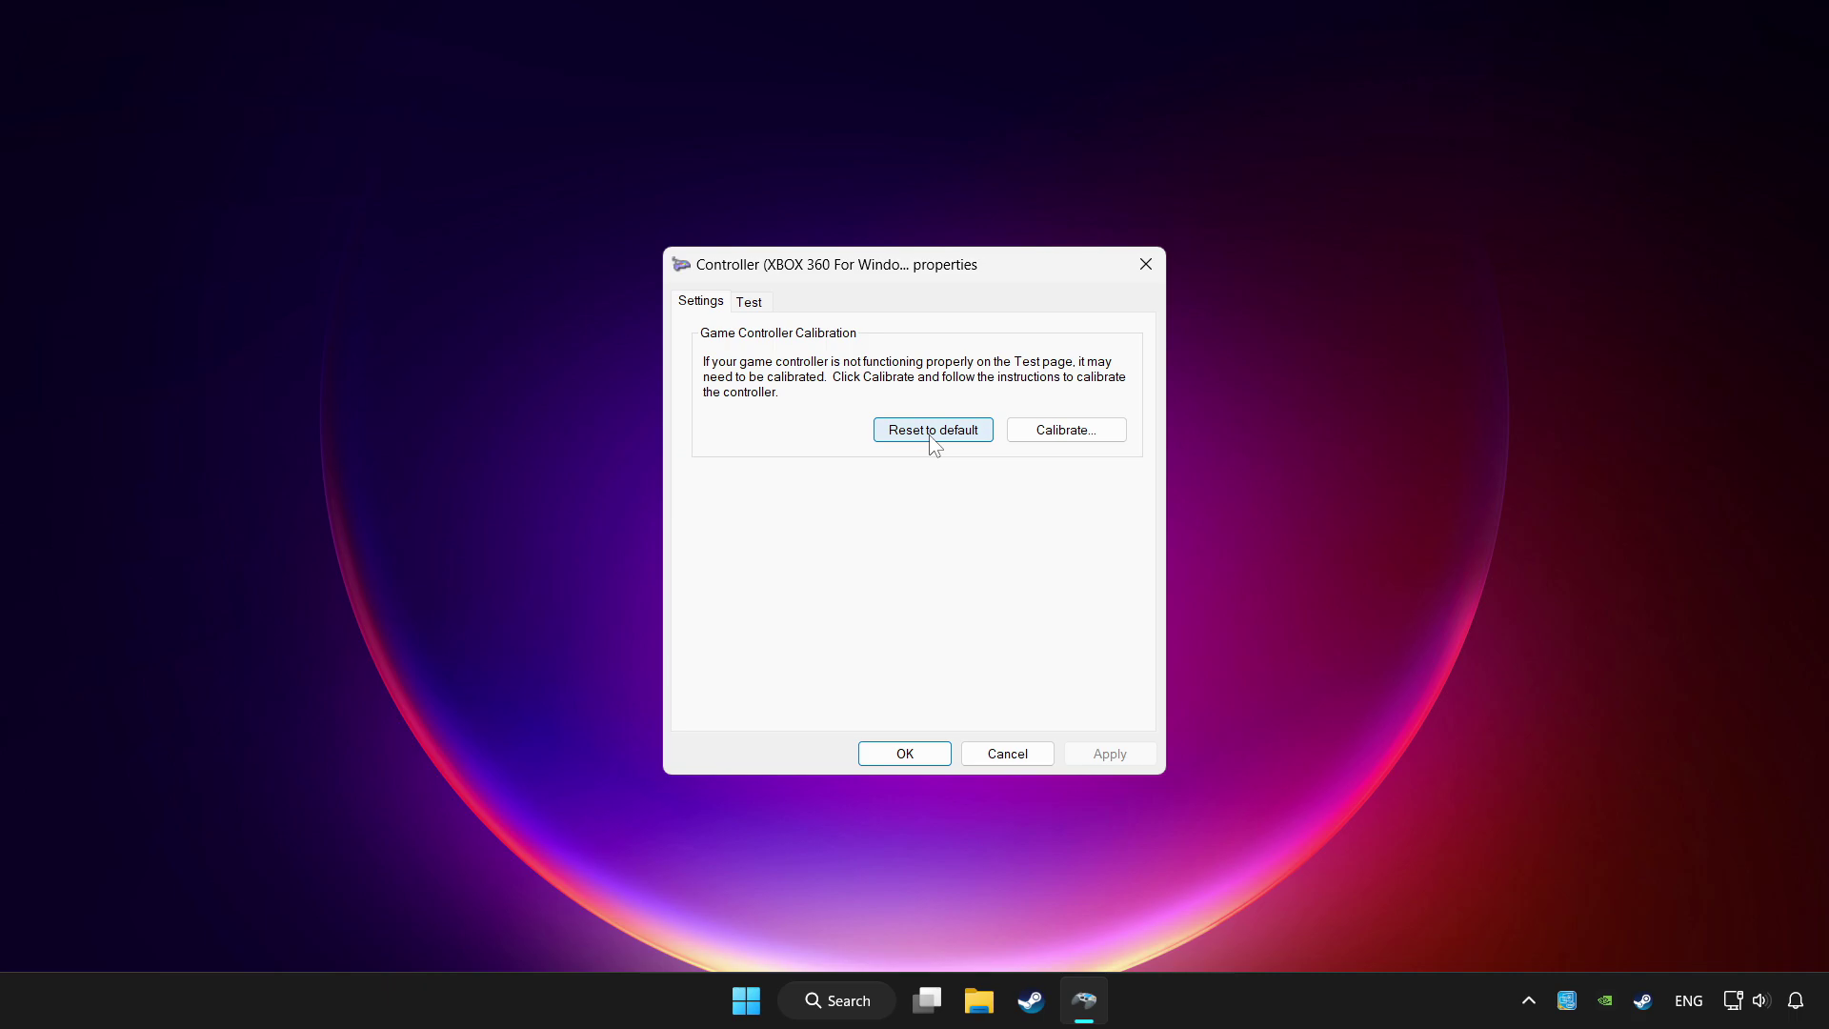
pyautogui.click(935, 438)
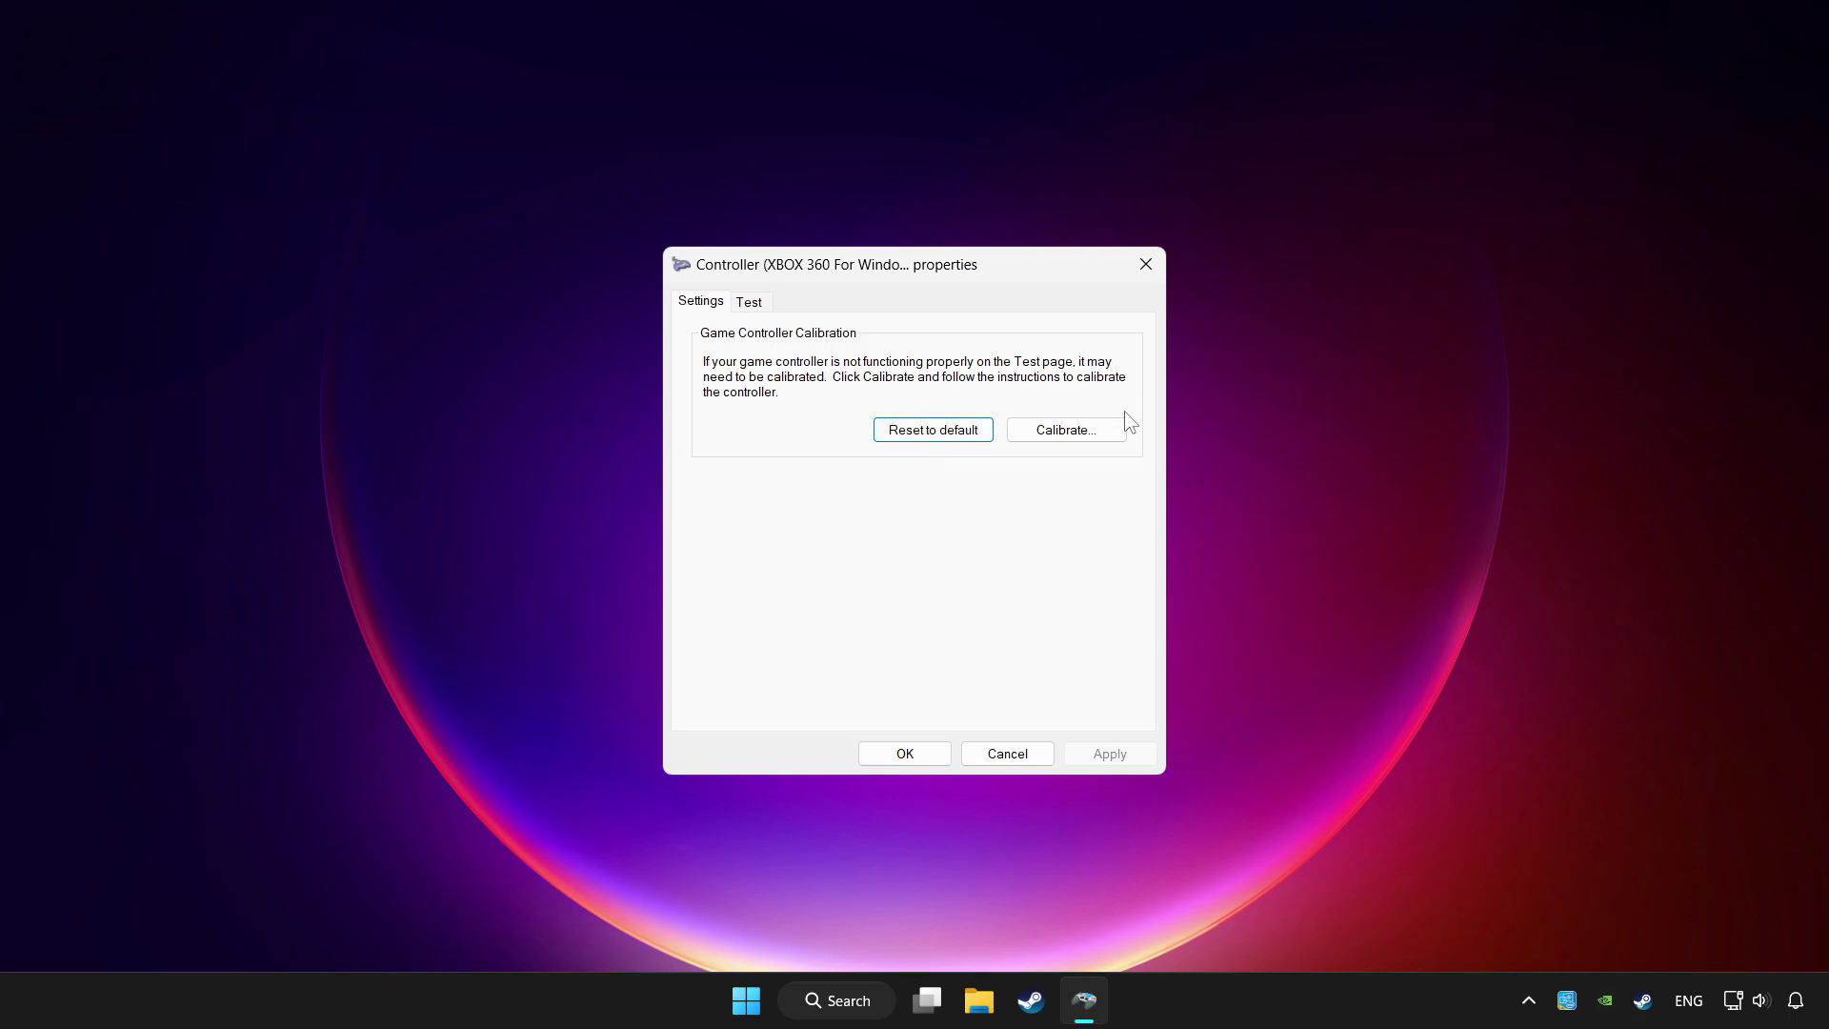
# Step through the Calibrate wizard for the XBOX 360 controller and finish it
pyautogui.click(1075, 436)
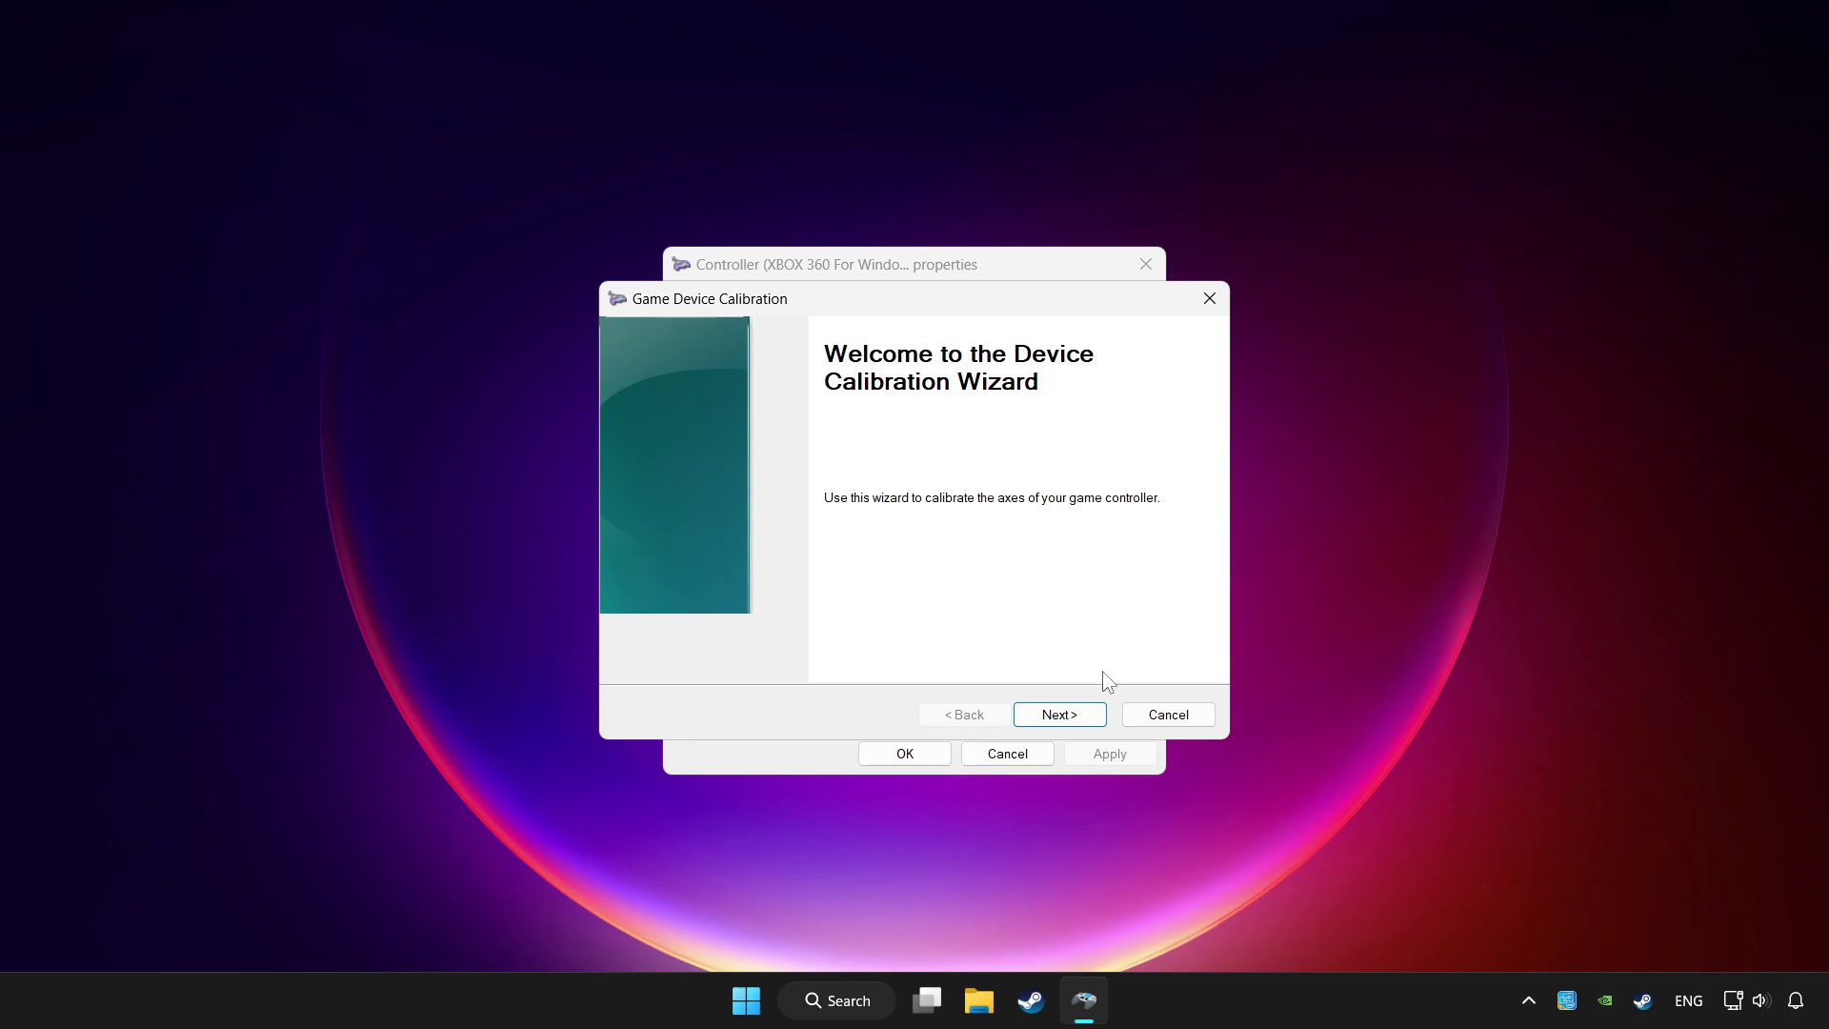
pyautogui.click(1059, 715)
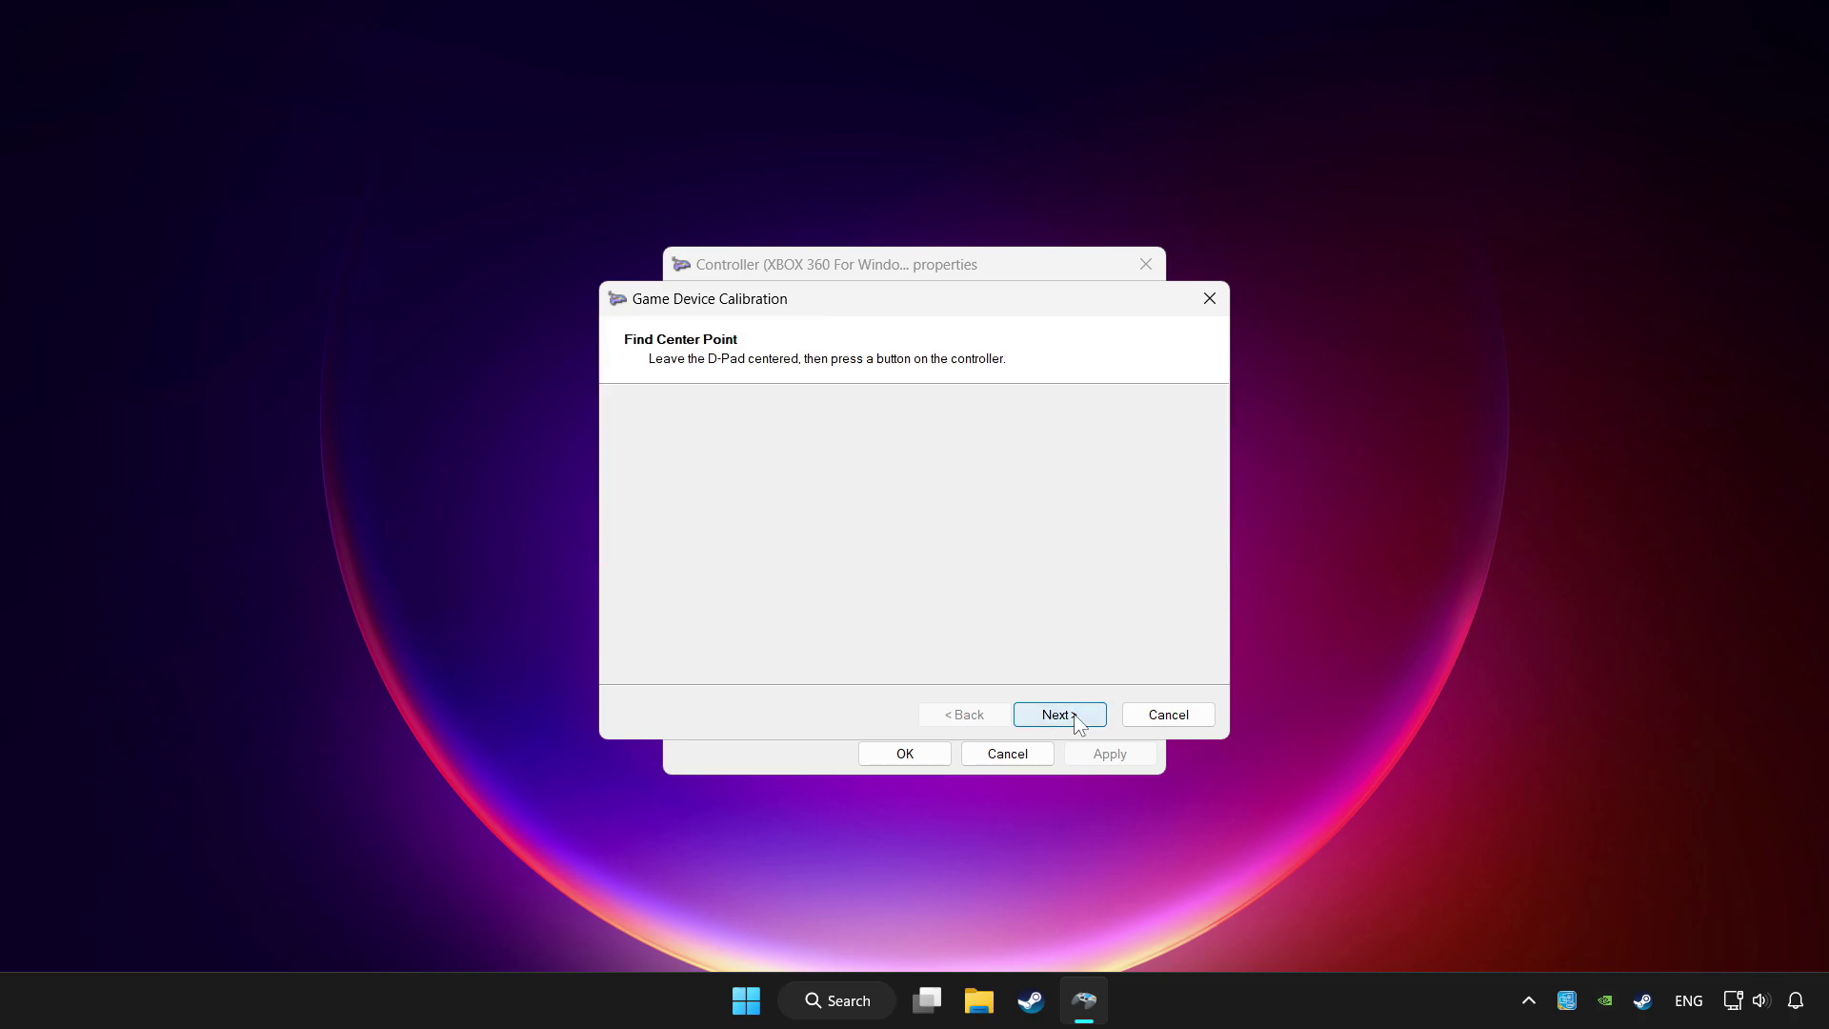
pyautogui.click(1060, 716)
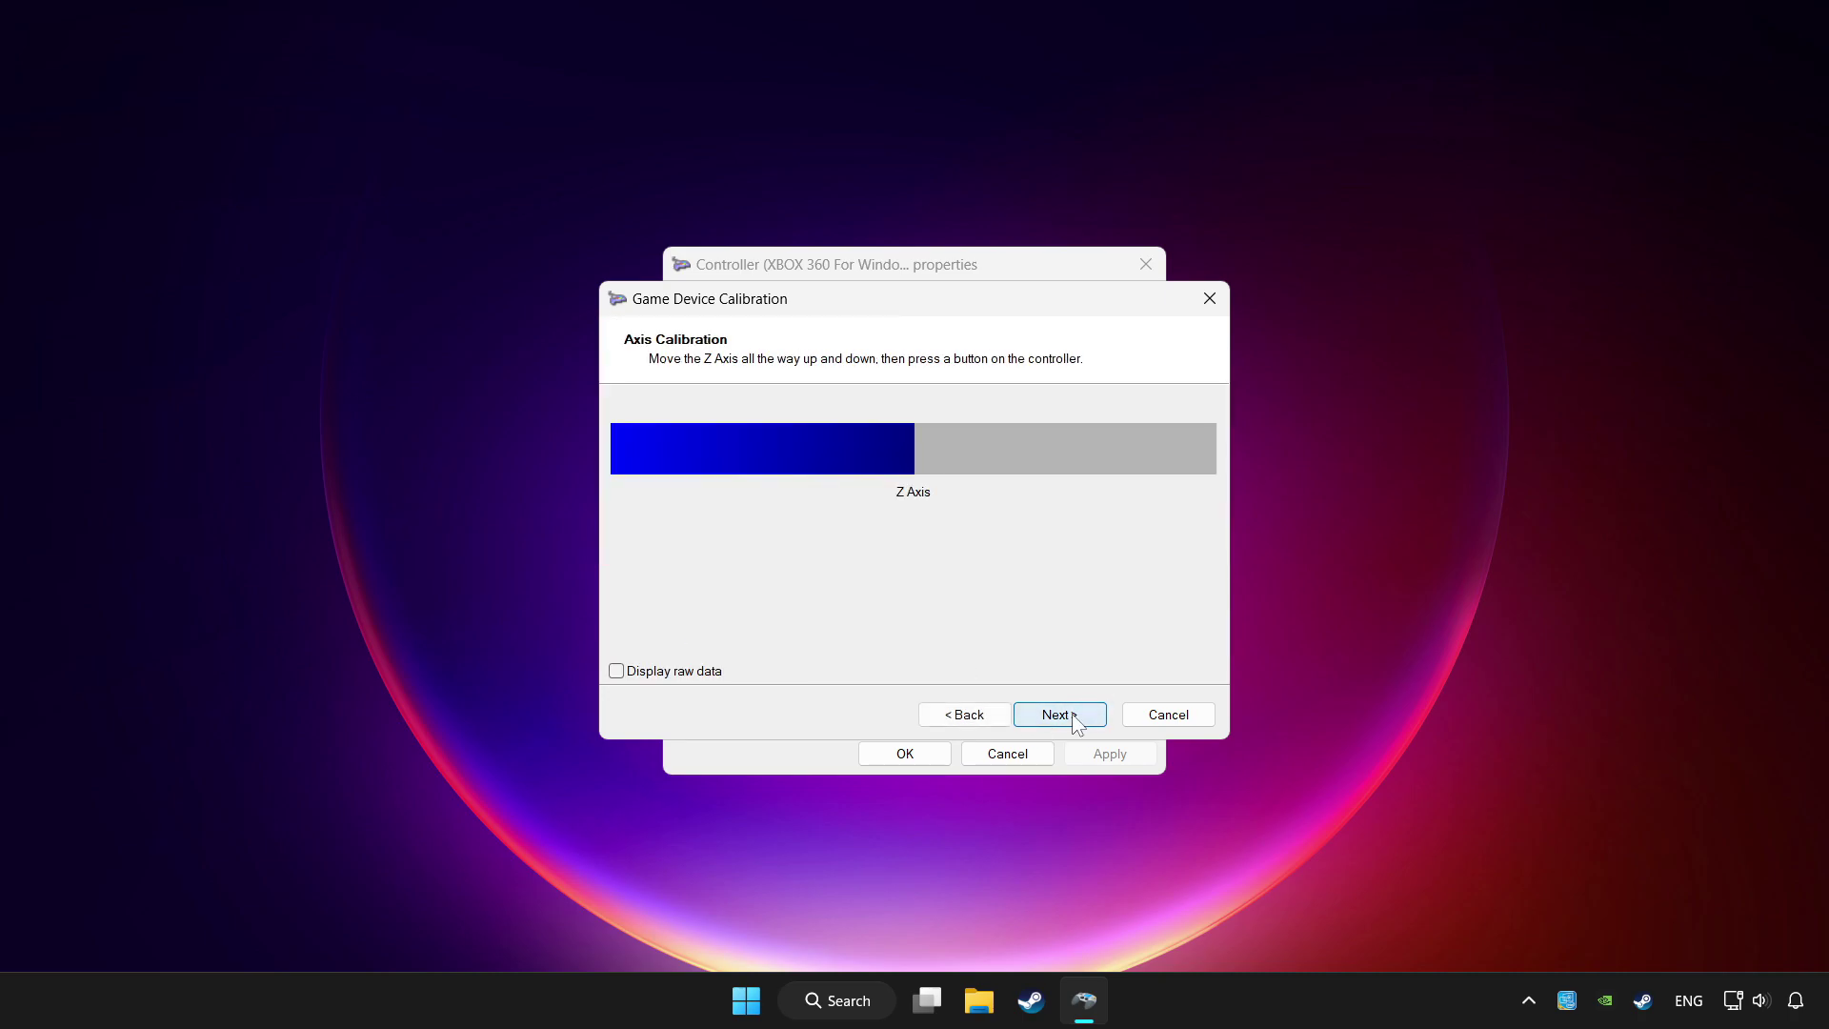
pyautogui.click(1058, 715)
pyautogui.click(1060, 715)
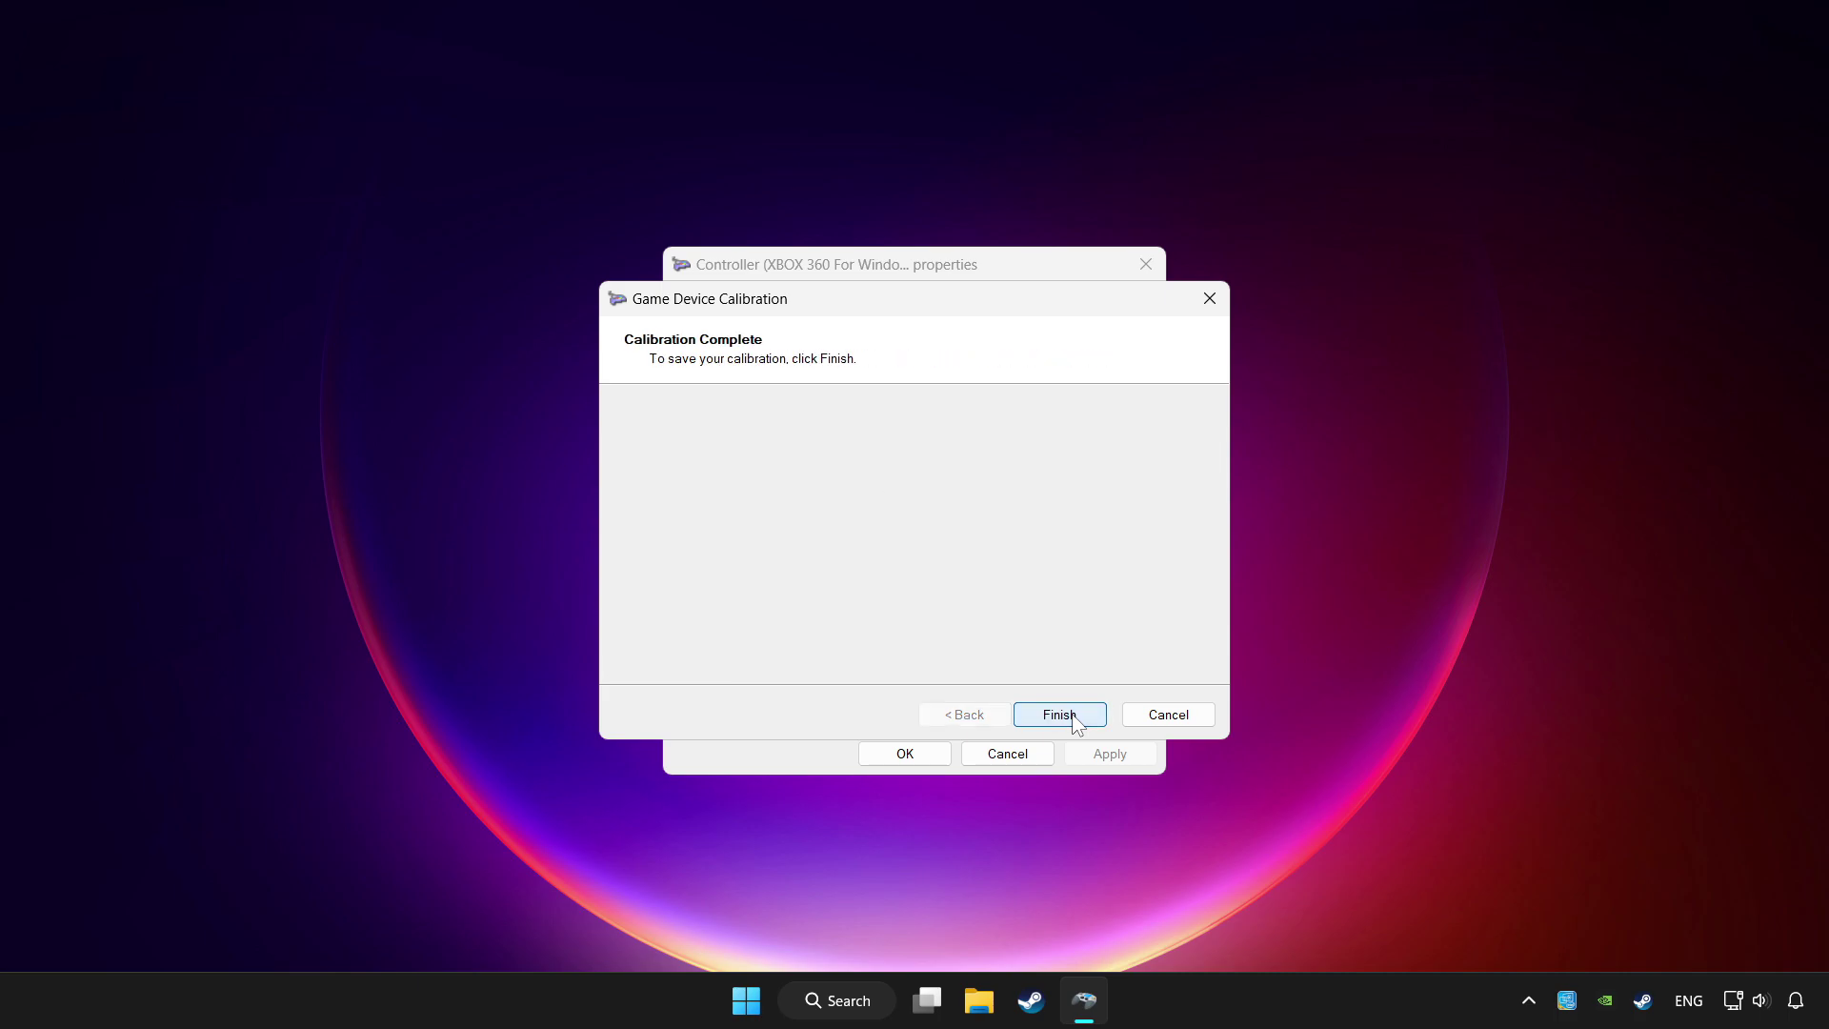
pyautogui.click(1060, 714)
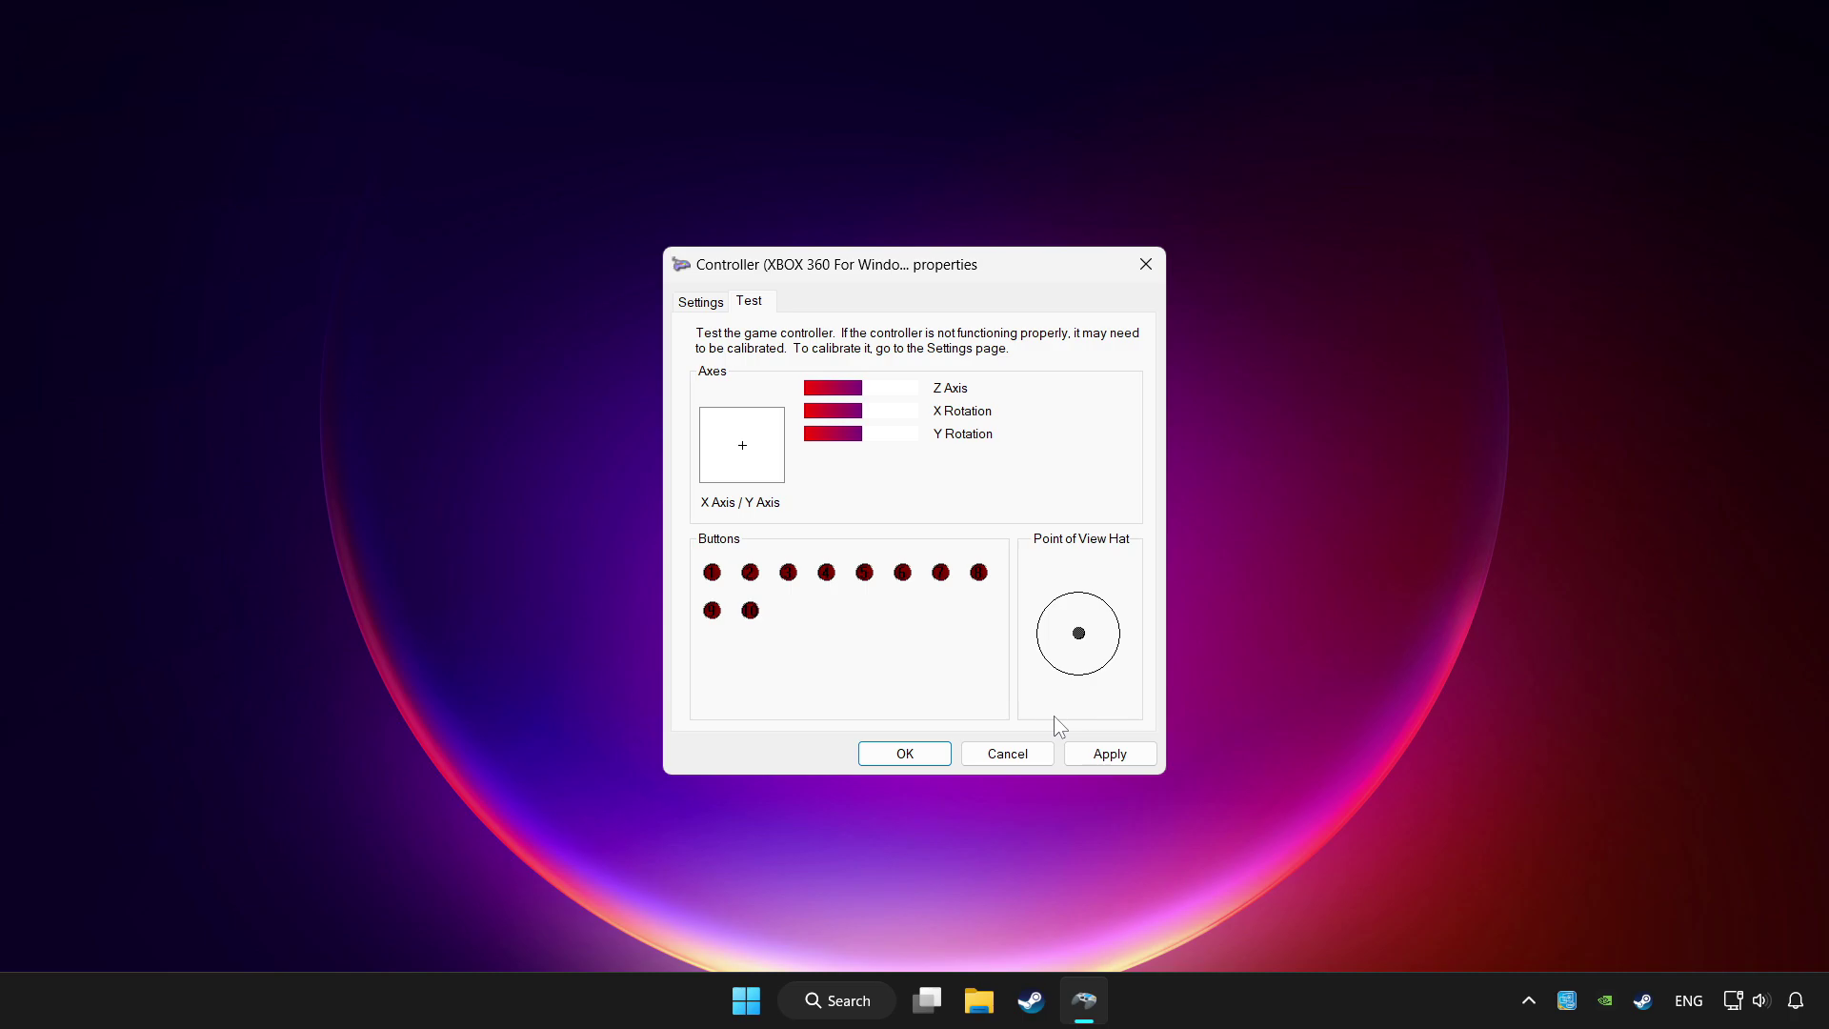
# Apply the calibration and close the controller properties and Game Controllers windows
pyautogui.click(1111, 752)
pyautogui.click(904, 753)
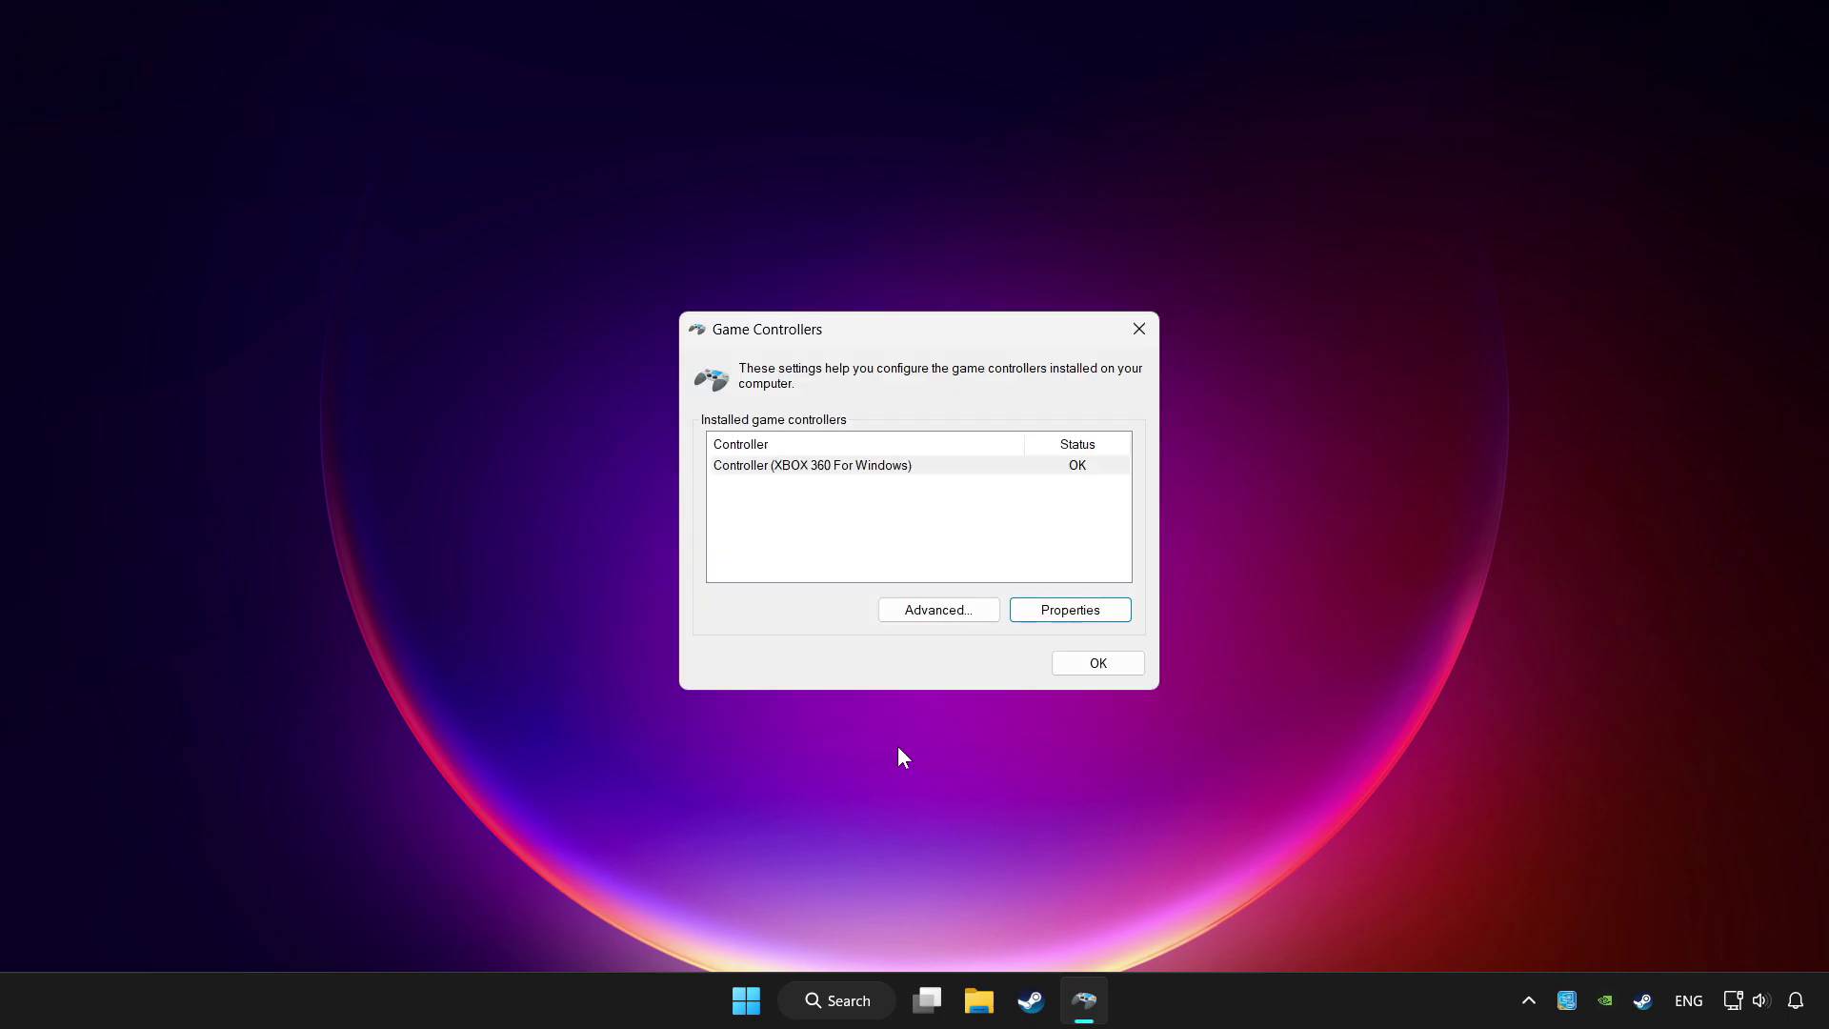
pyautogui.click(1087, 664)
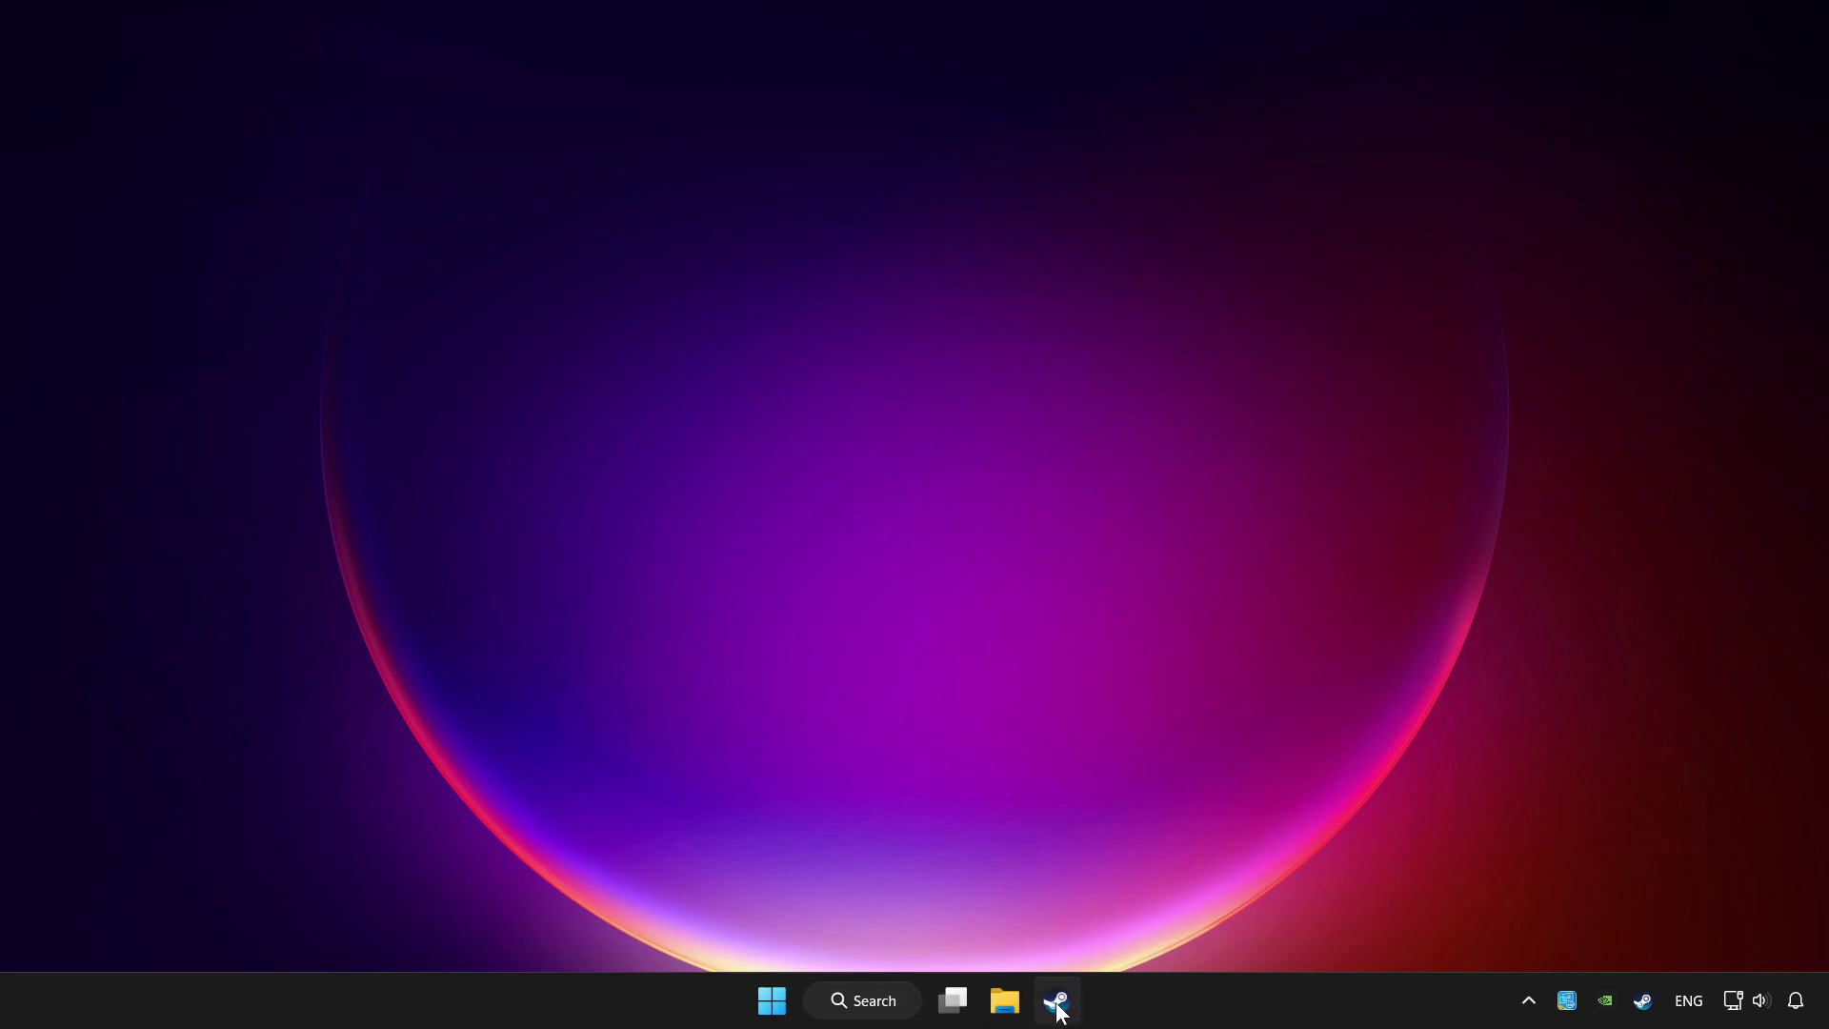
# Bring up Steam, open and dismiss the Add a Game menu, then open the Library
pyautogui.click(1057, 1003)
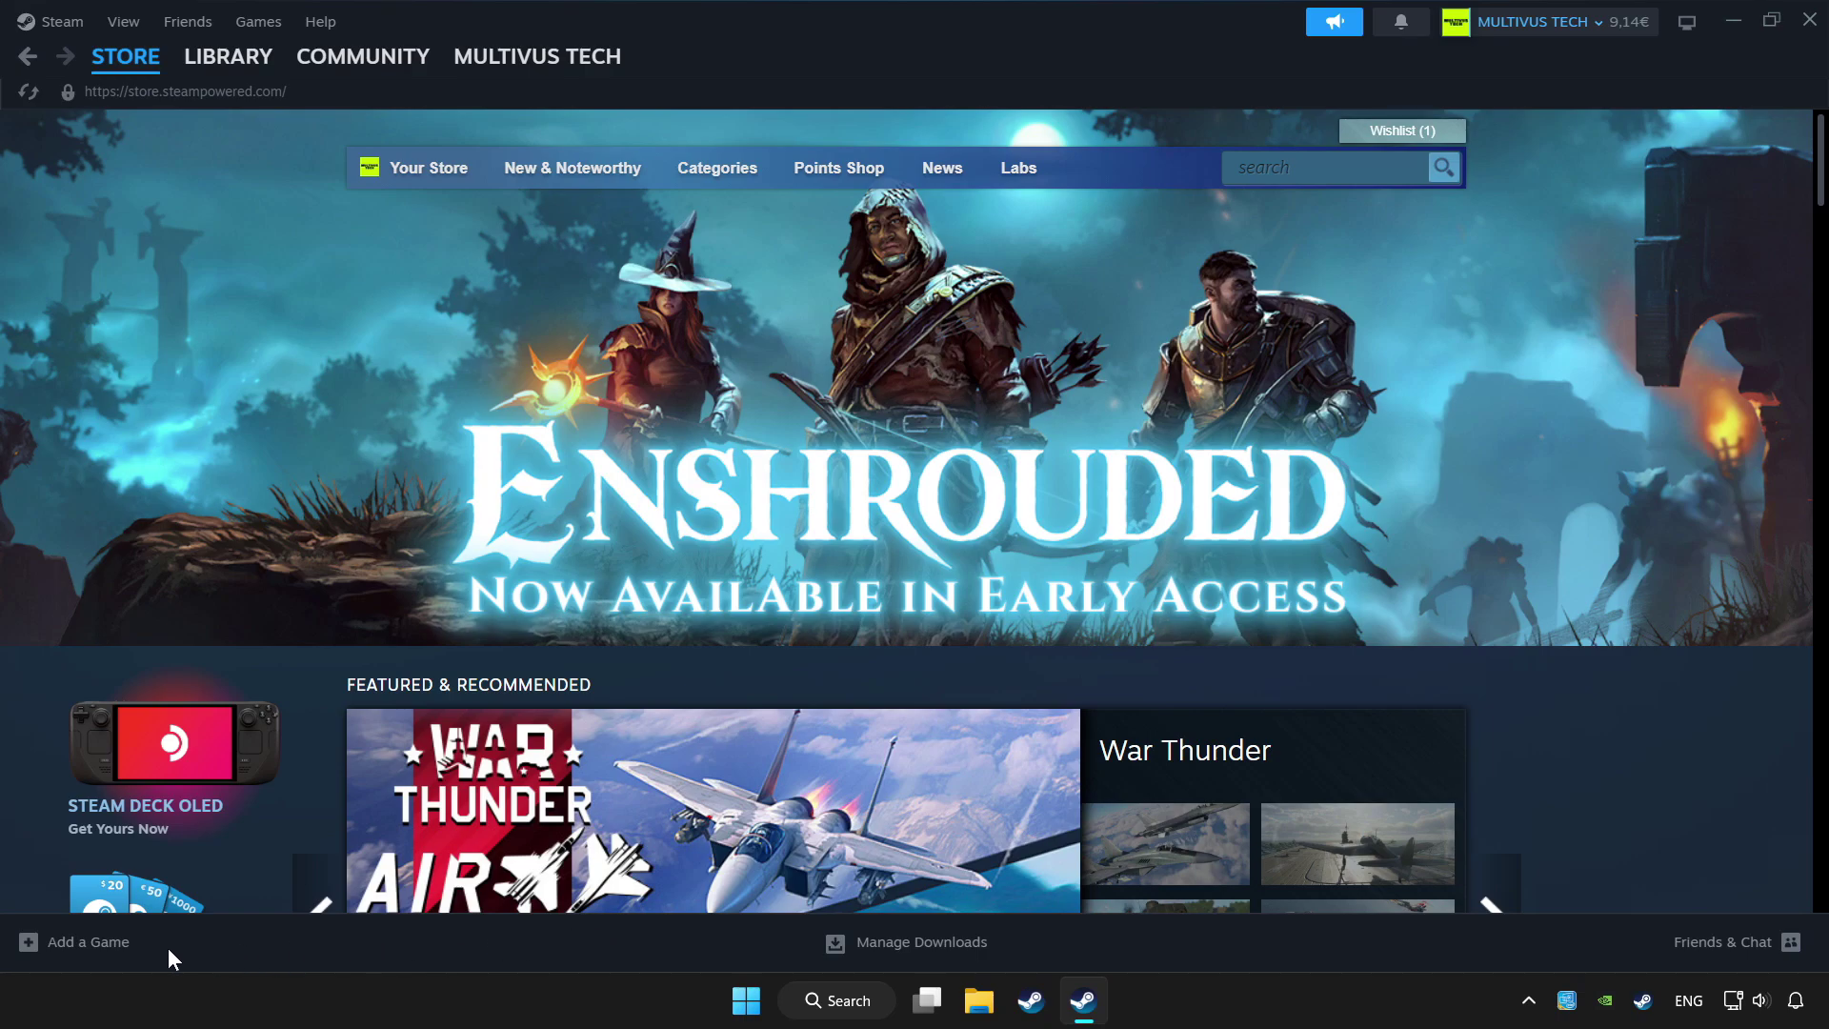
pyautogui.click(87, 942)
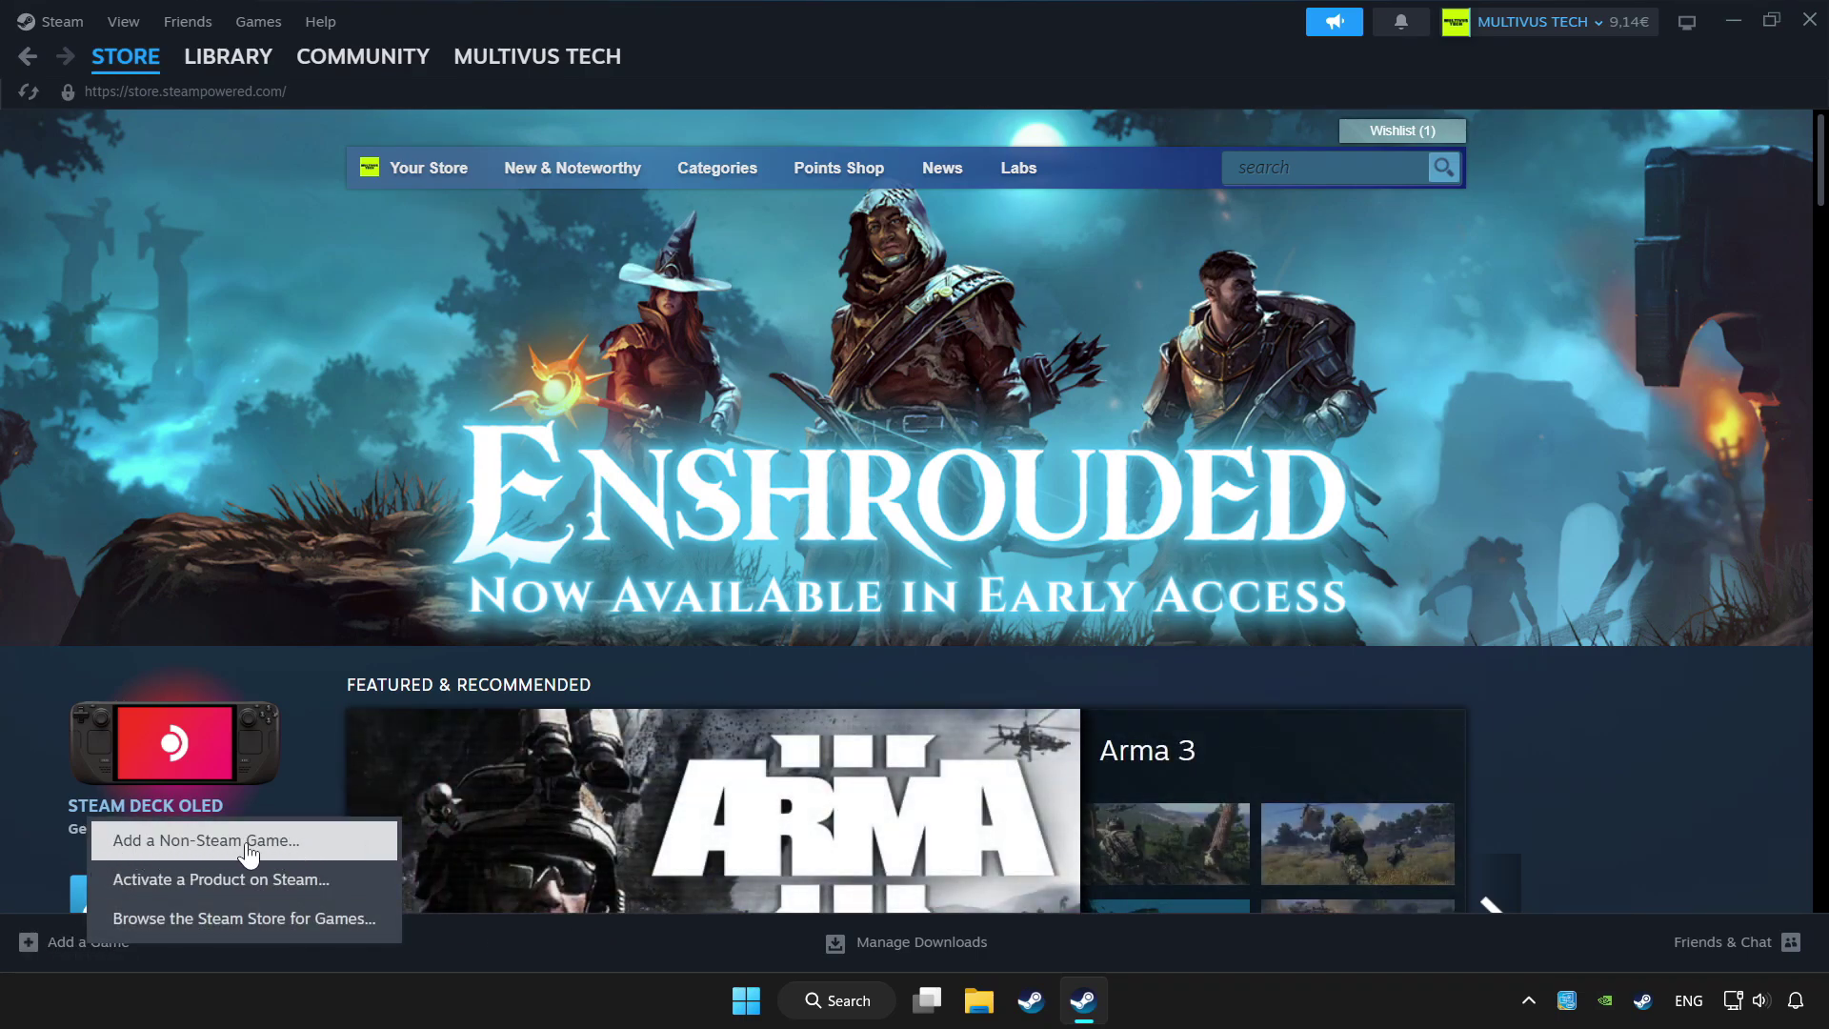
pyautogui.click(517, 961)
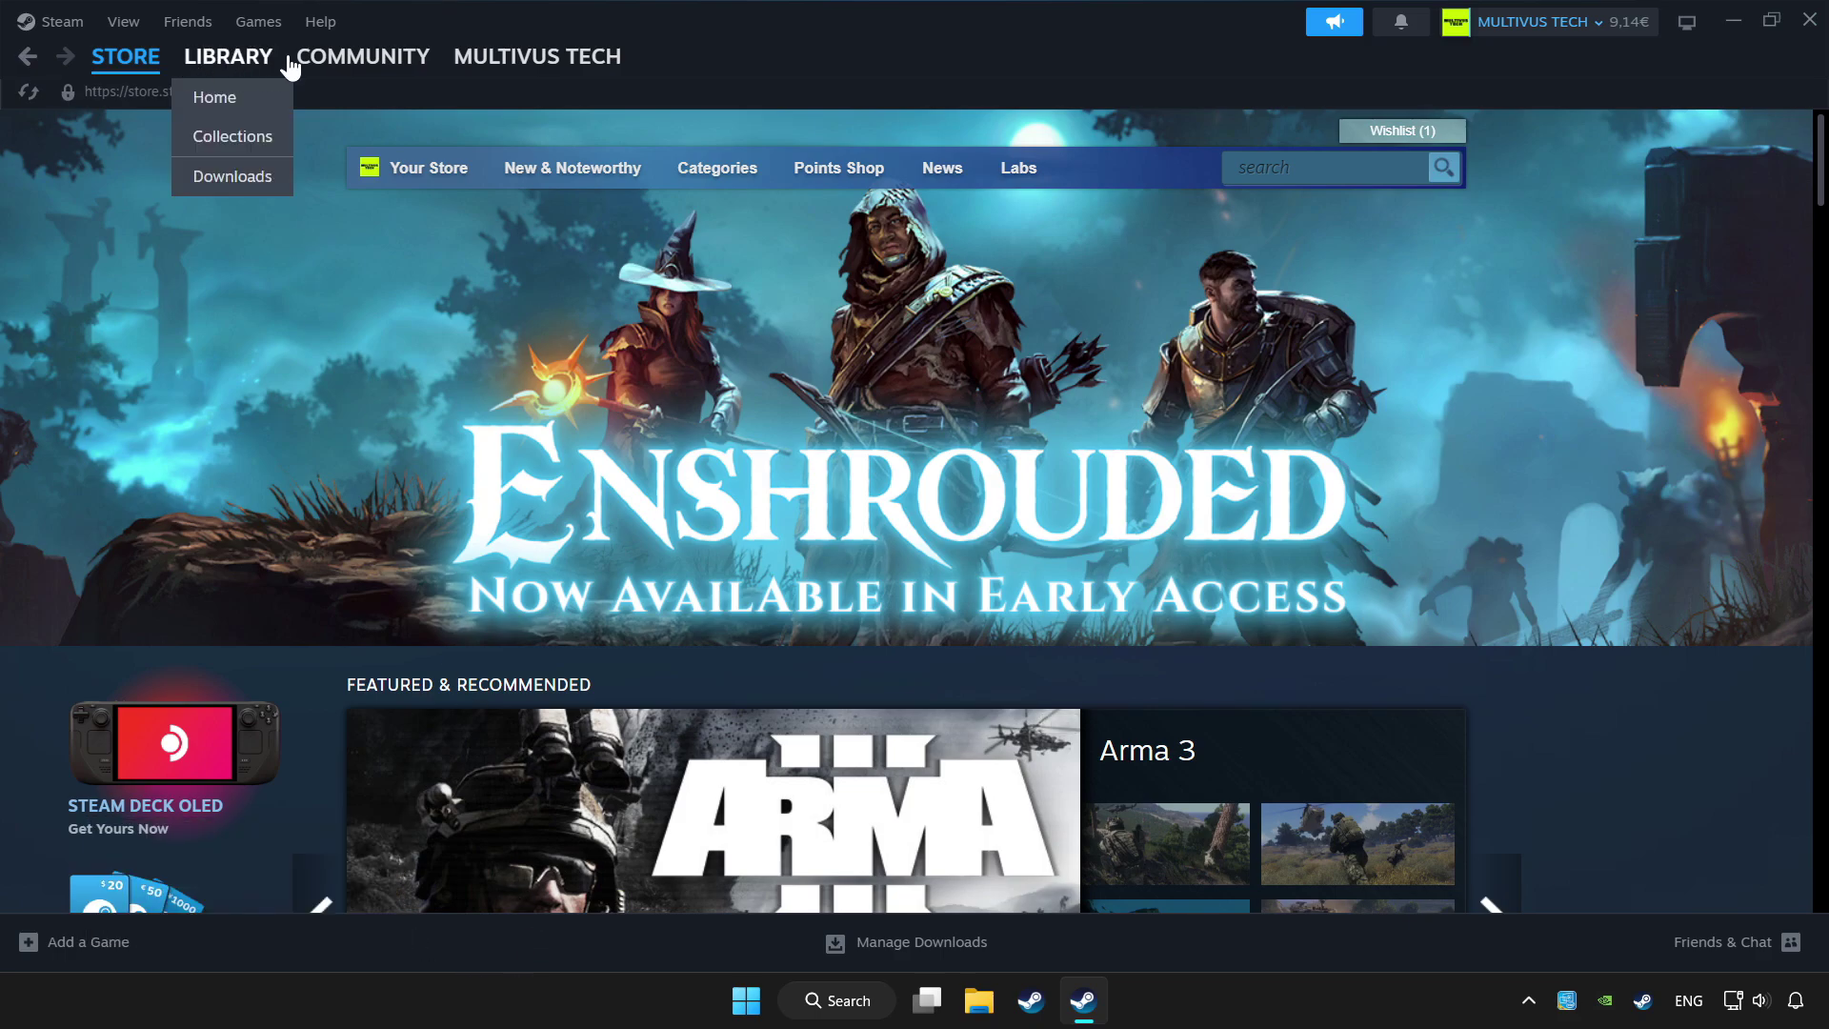
pyautogui.click(226, 60)
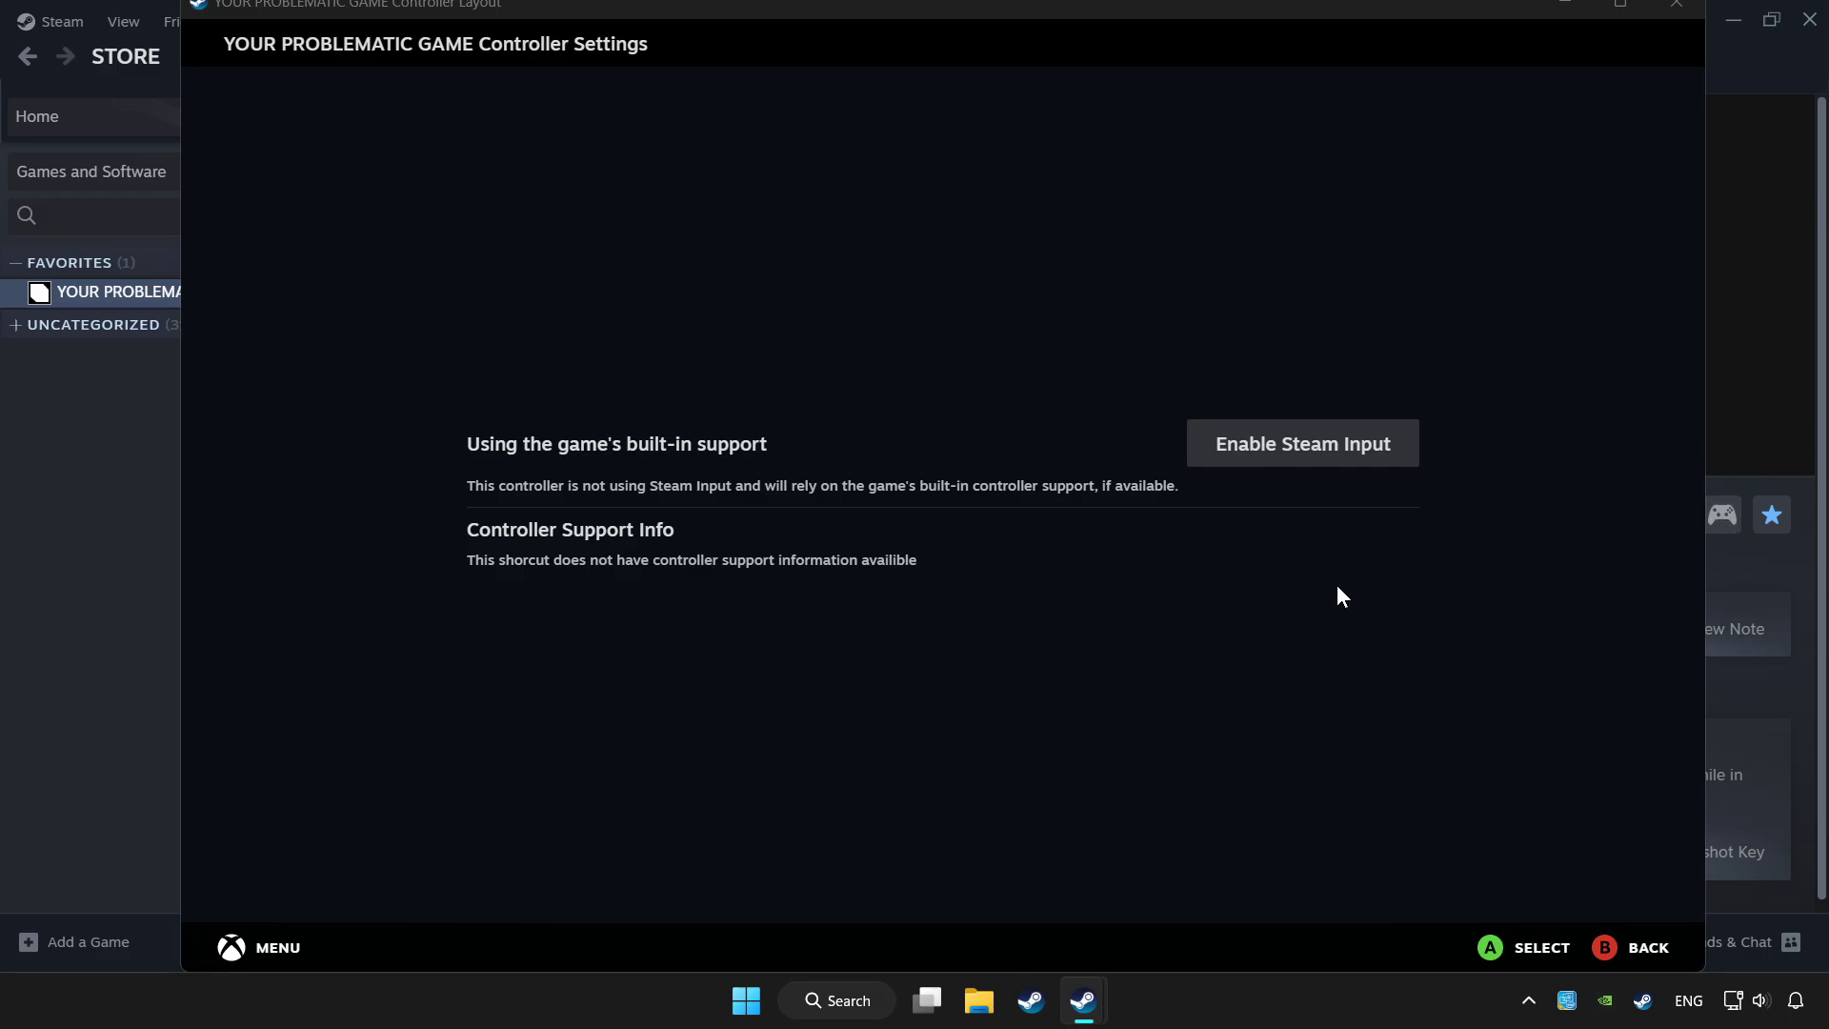
# Enable Steam Input, apply the official Gamepad template layout, and close controller settings
pyautogui.click(1315, 444)
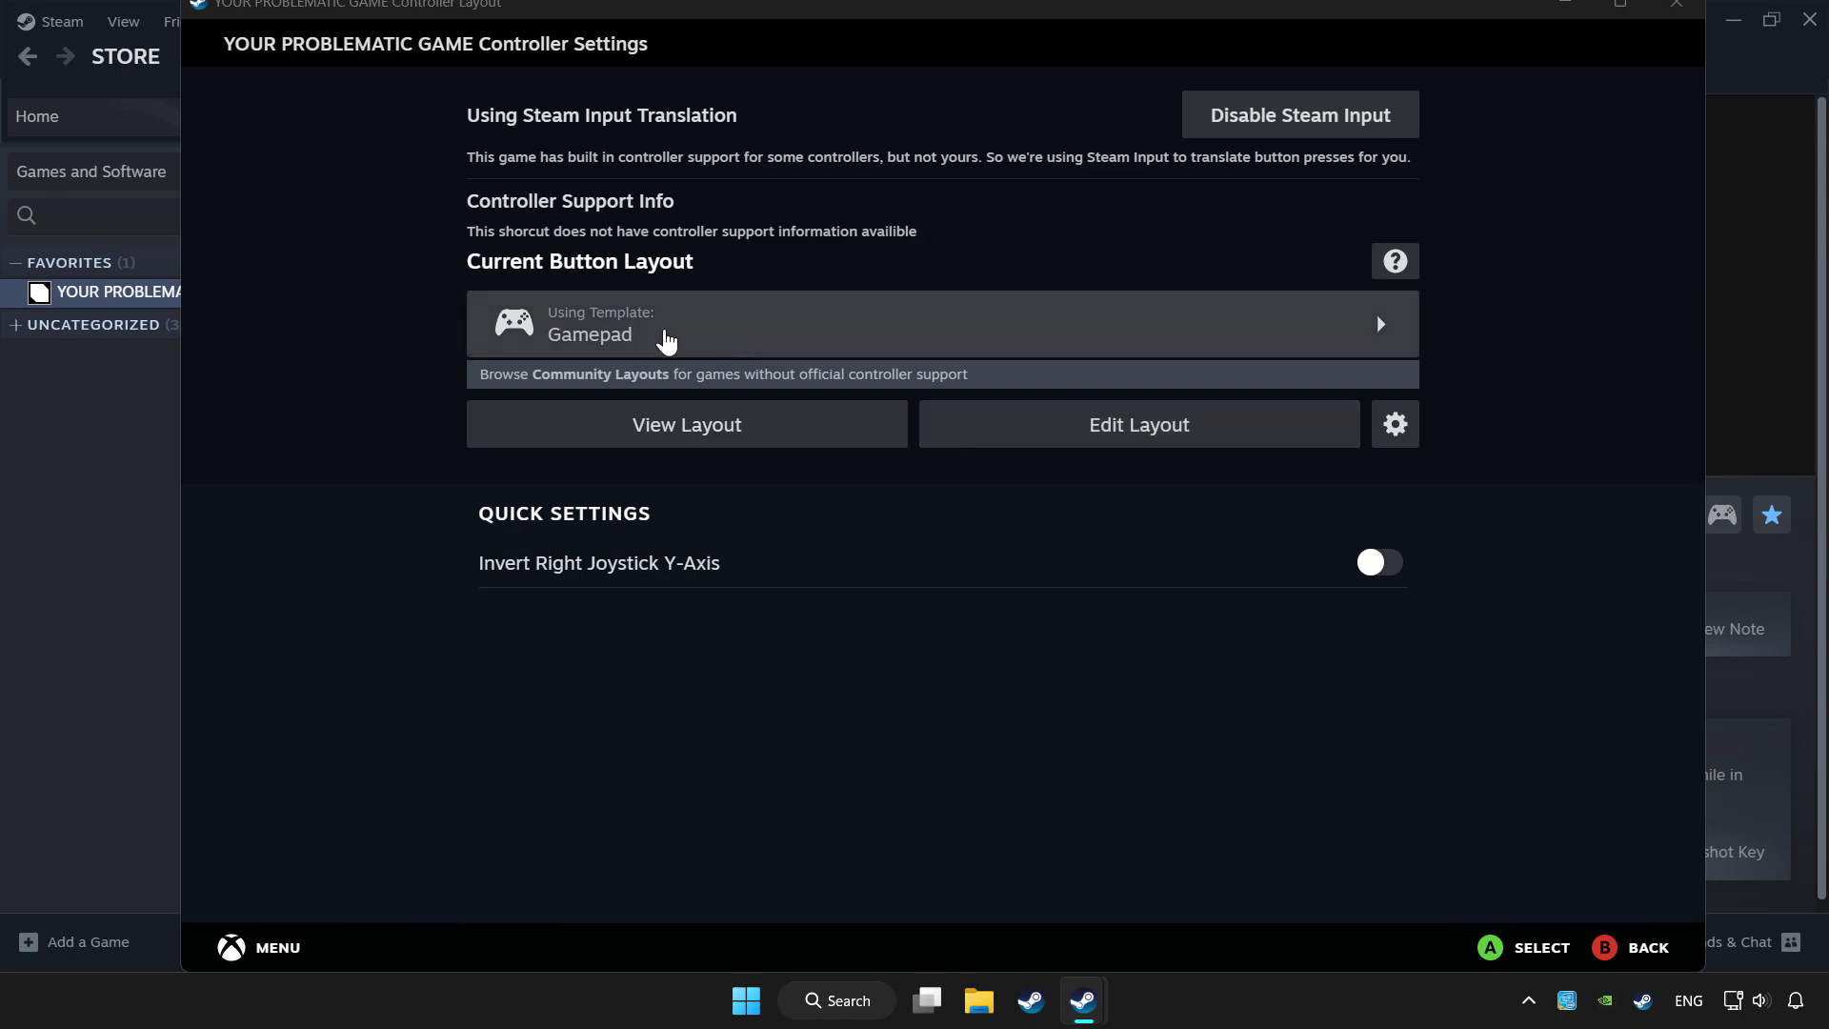
pyautogui.click(729, 329)
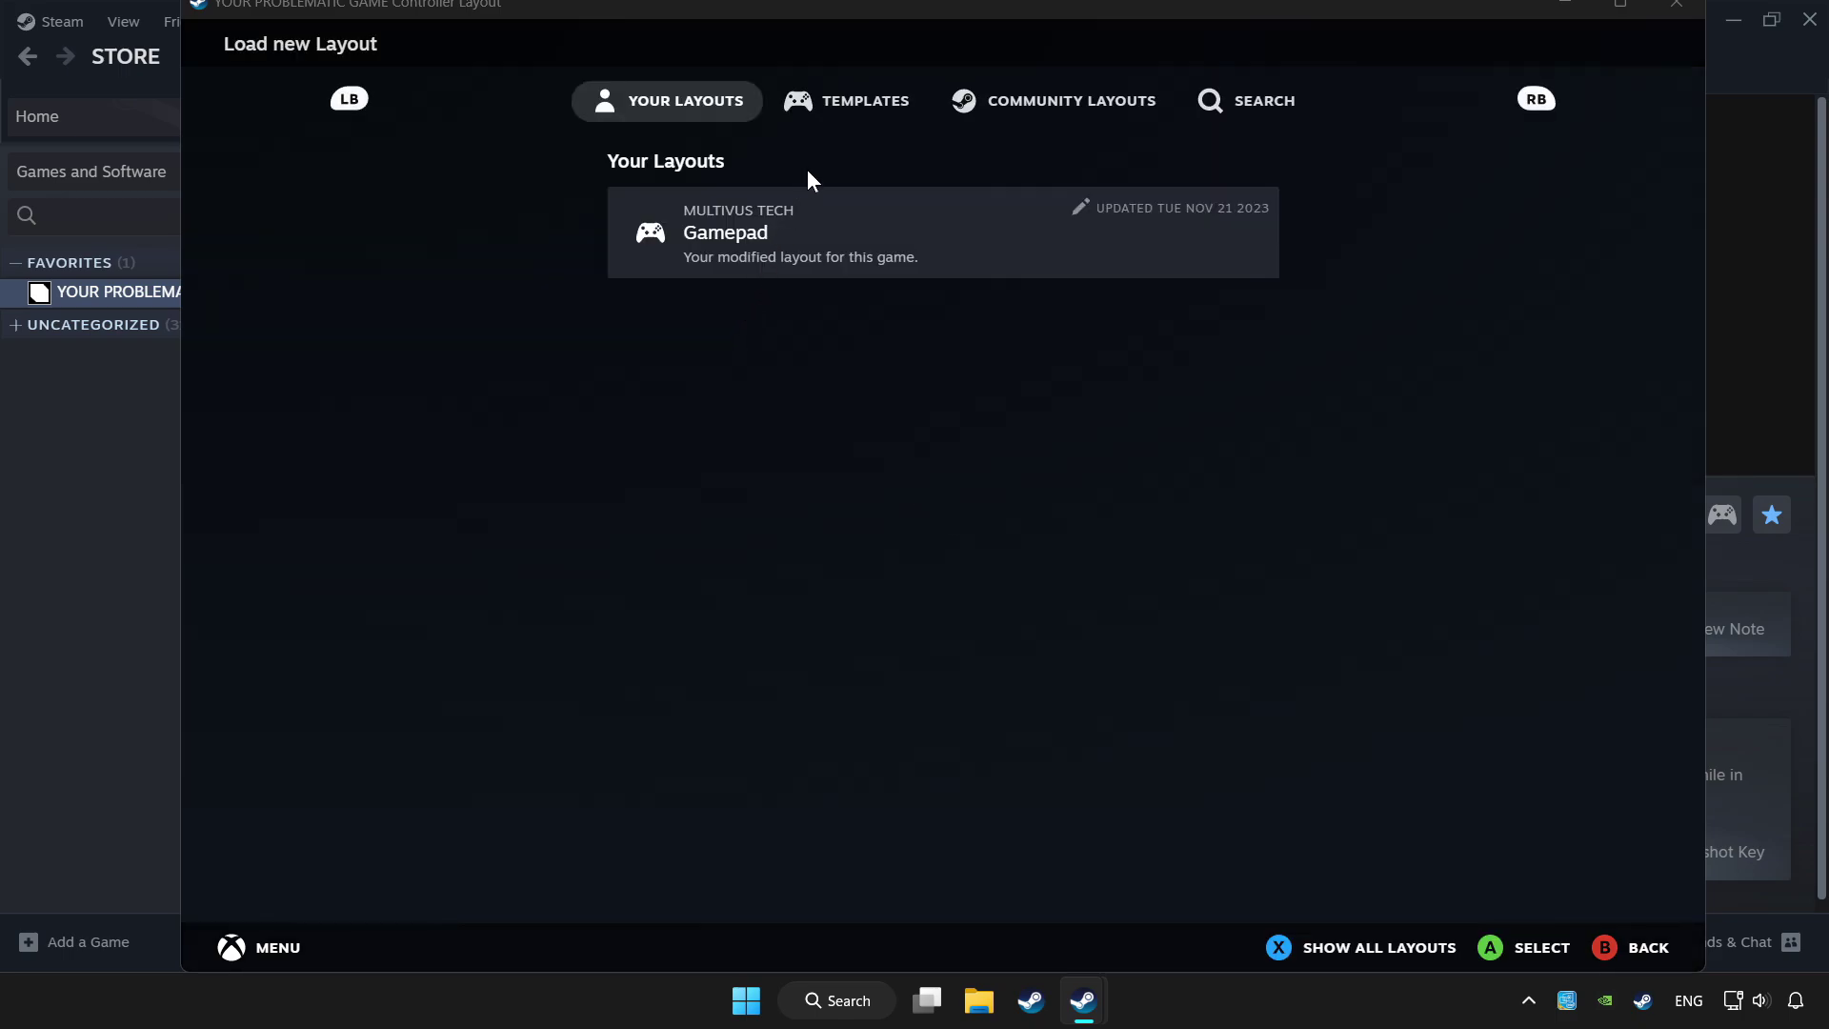
pyautogui.click(847, 101)
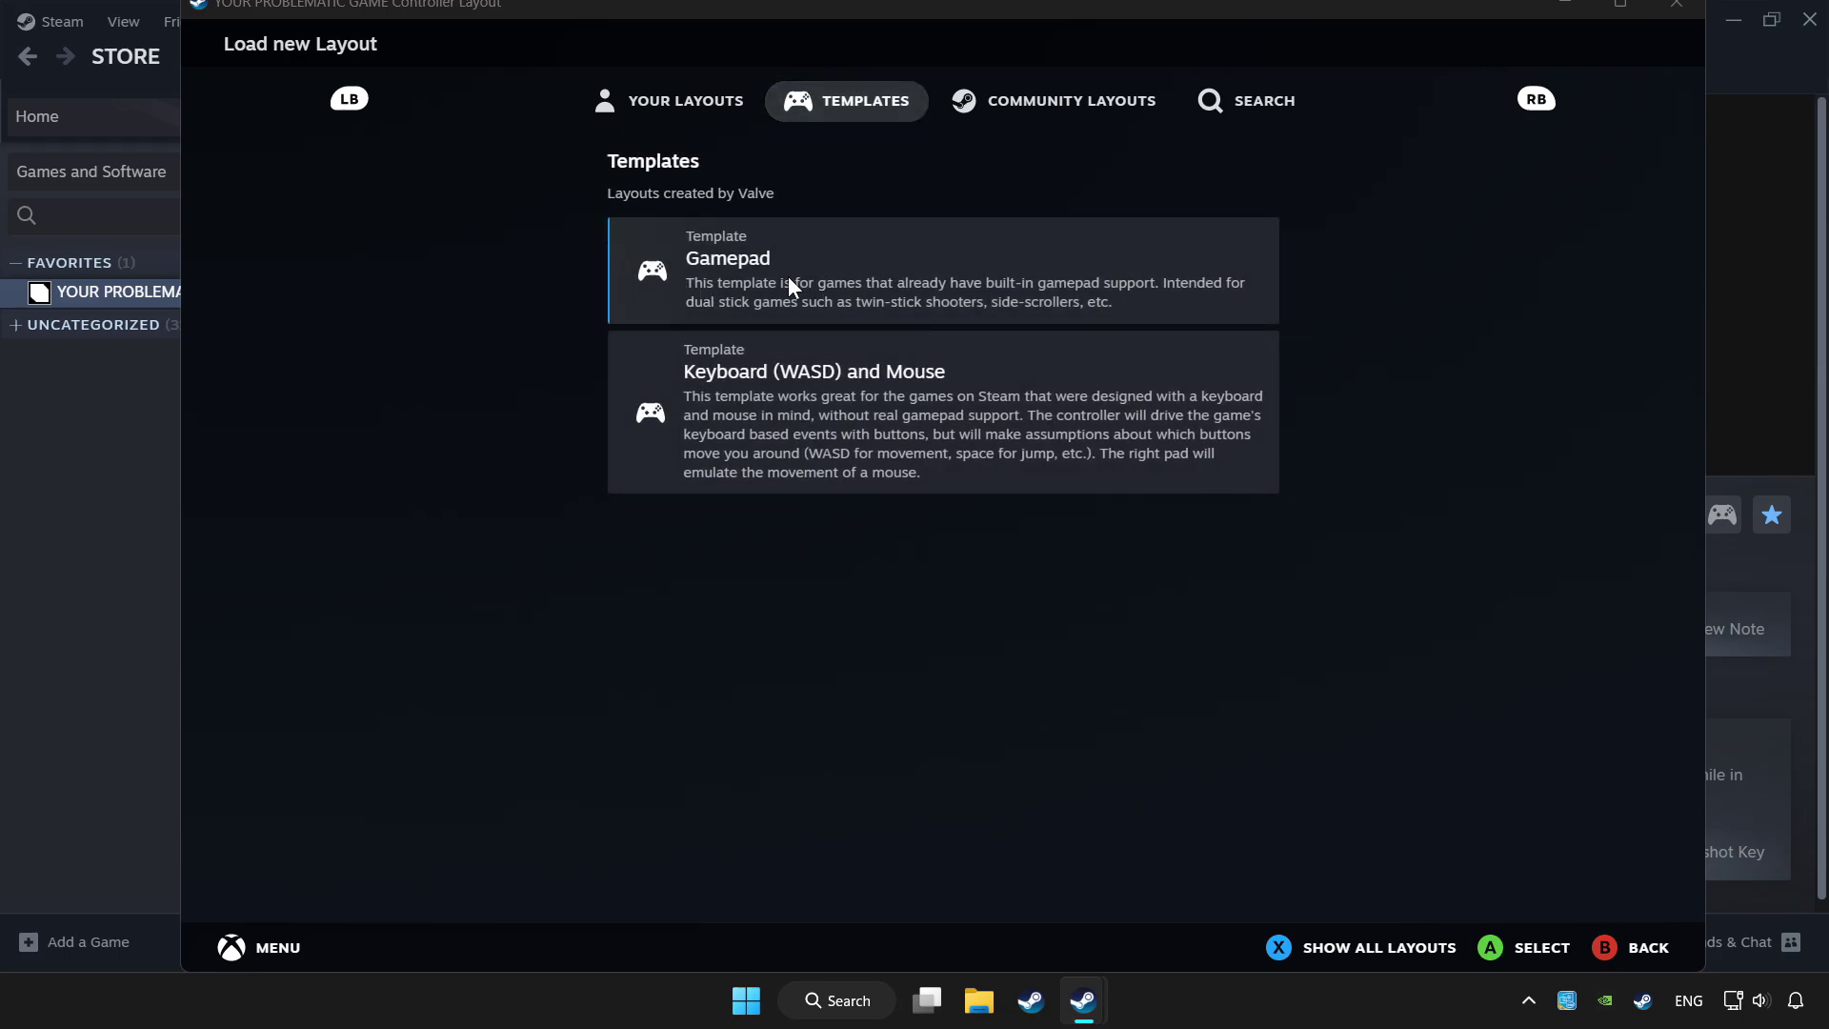
pyautogui.click(786, 276)
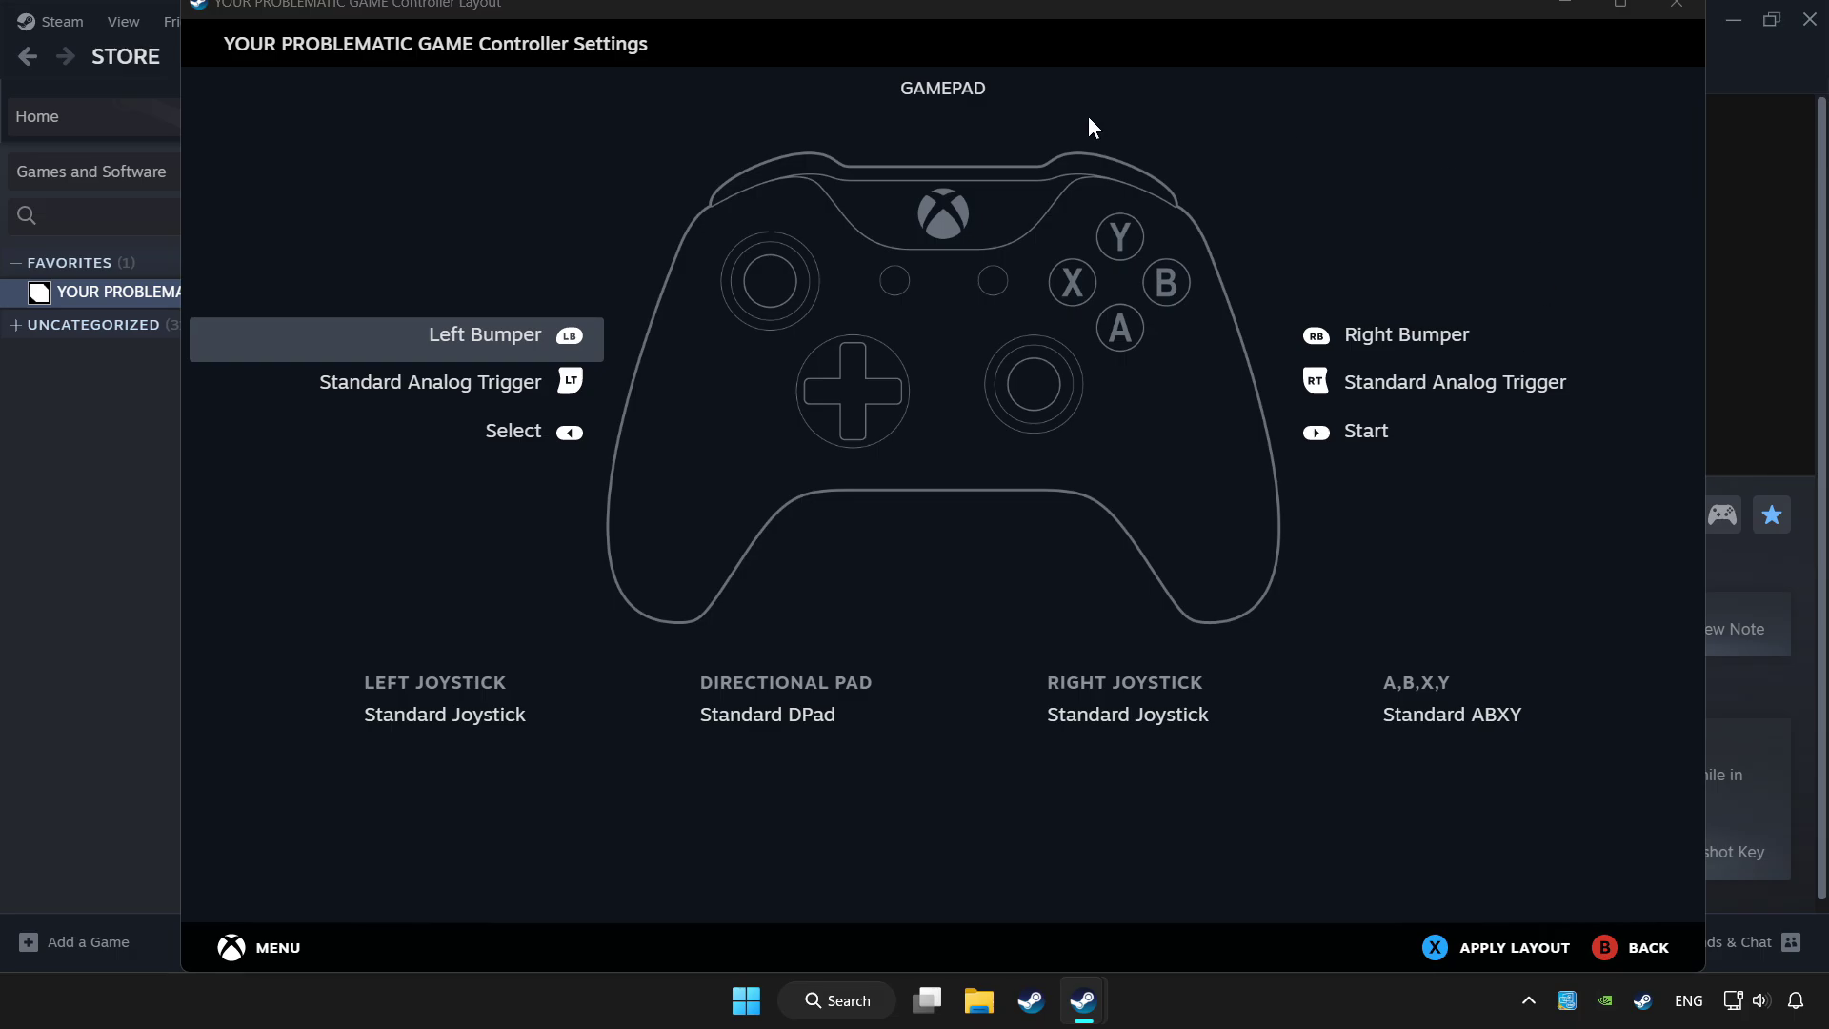
pyautogui.click(1512, 948)
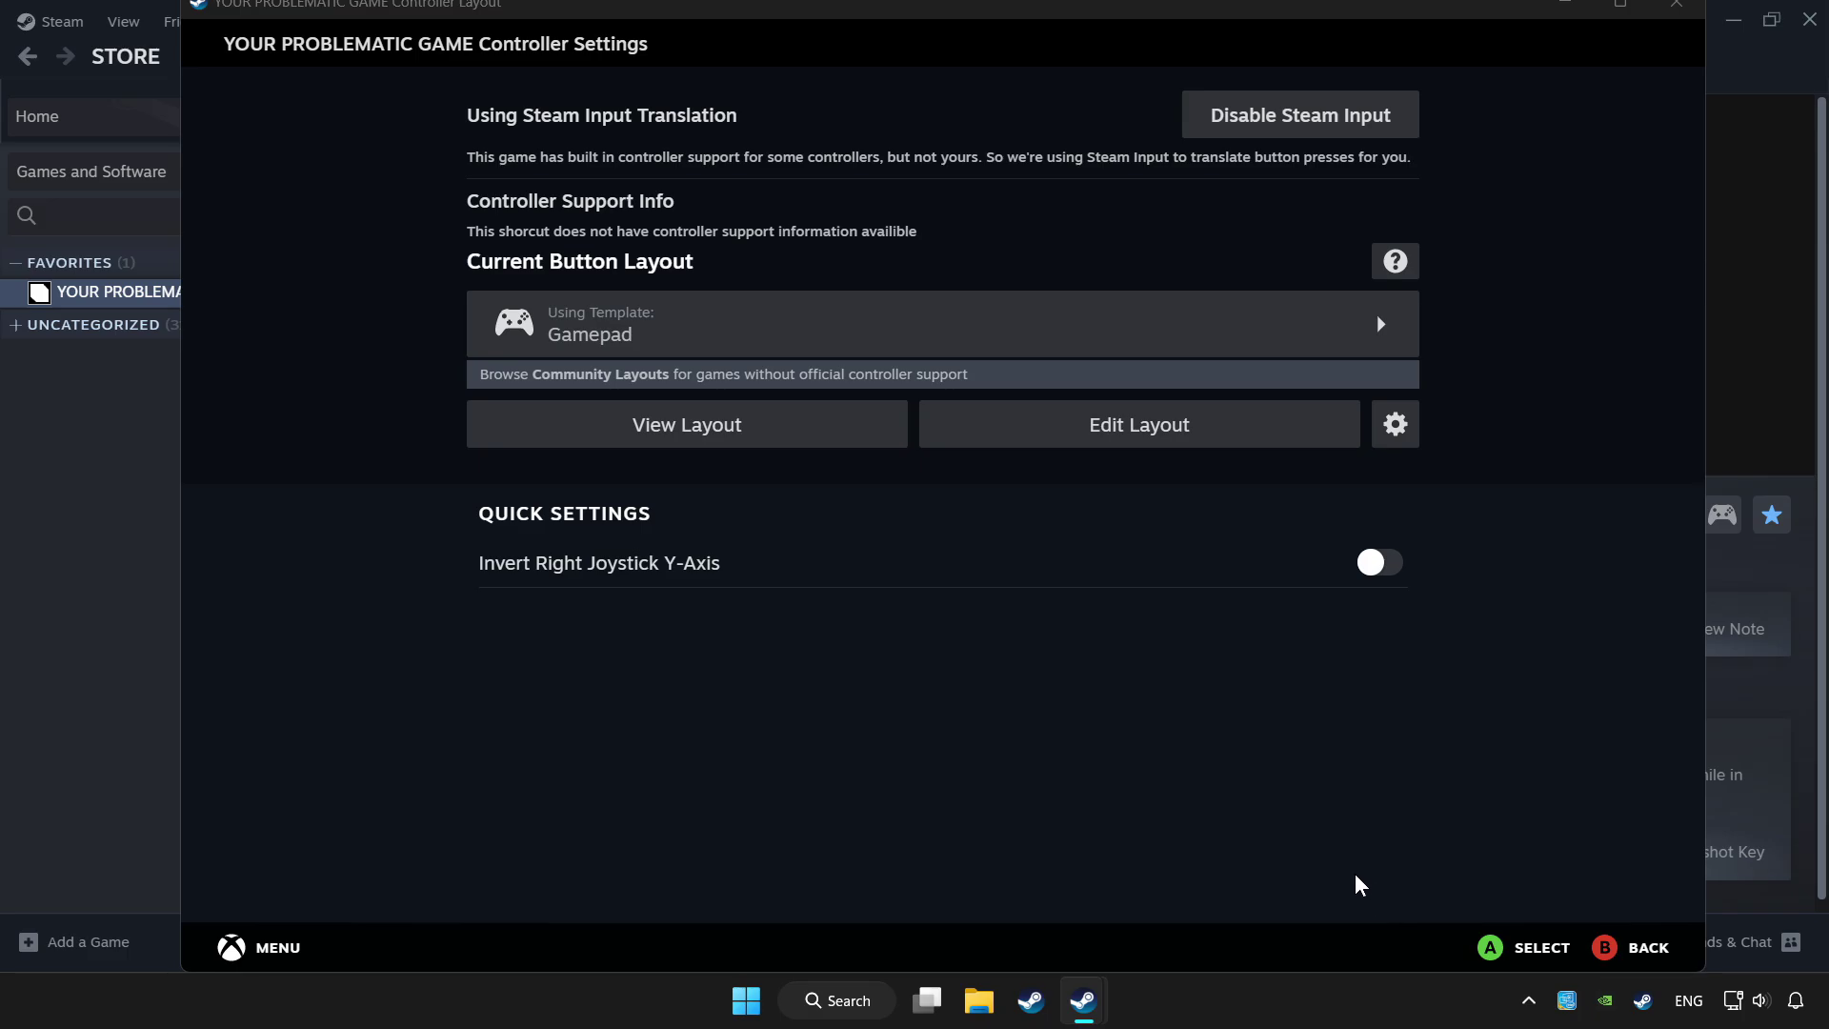
pyautogui.click(1672, 14)
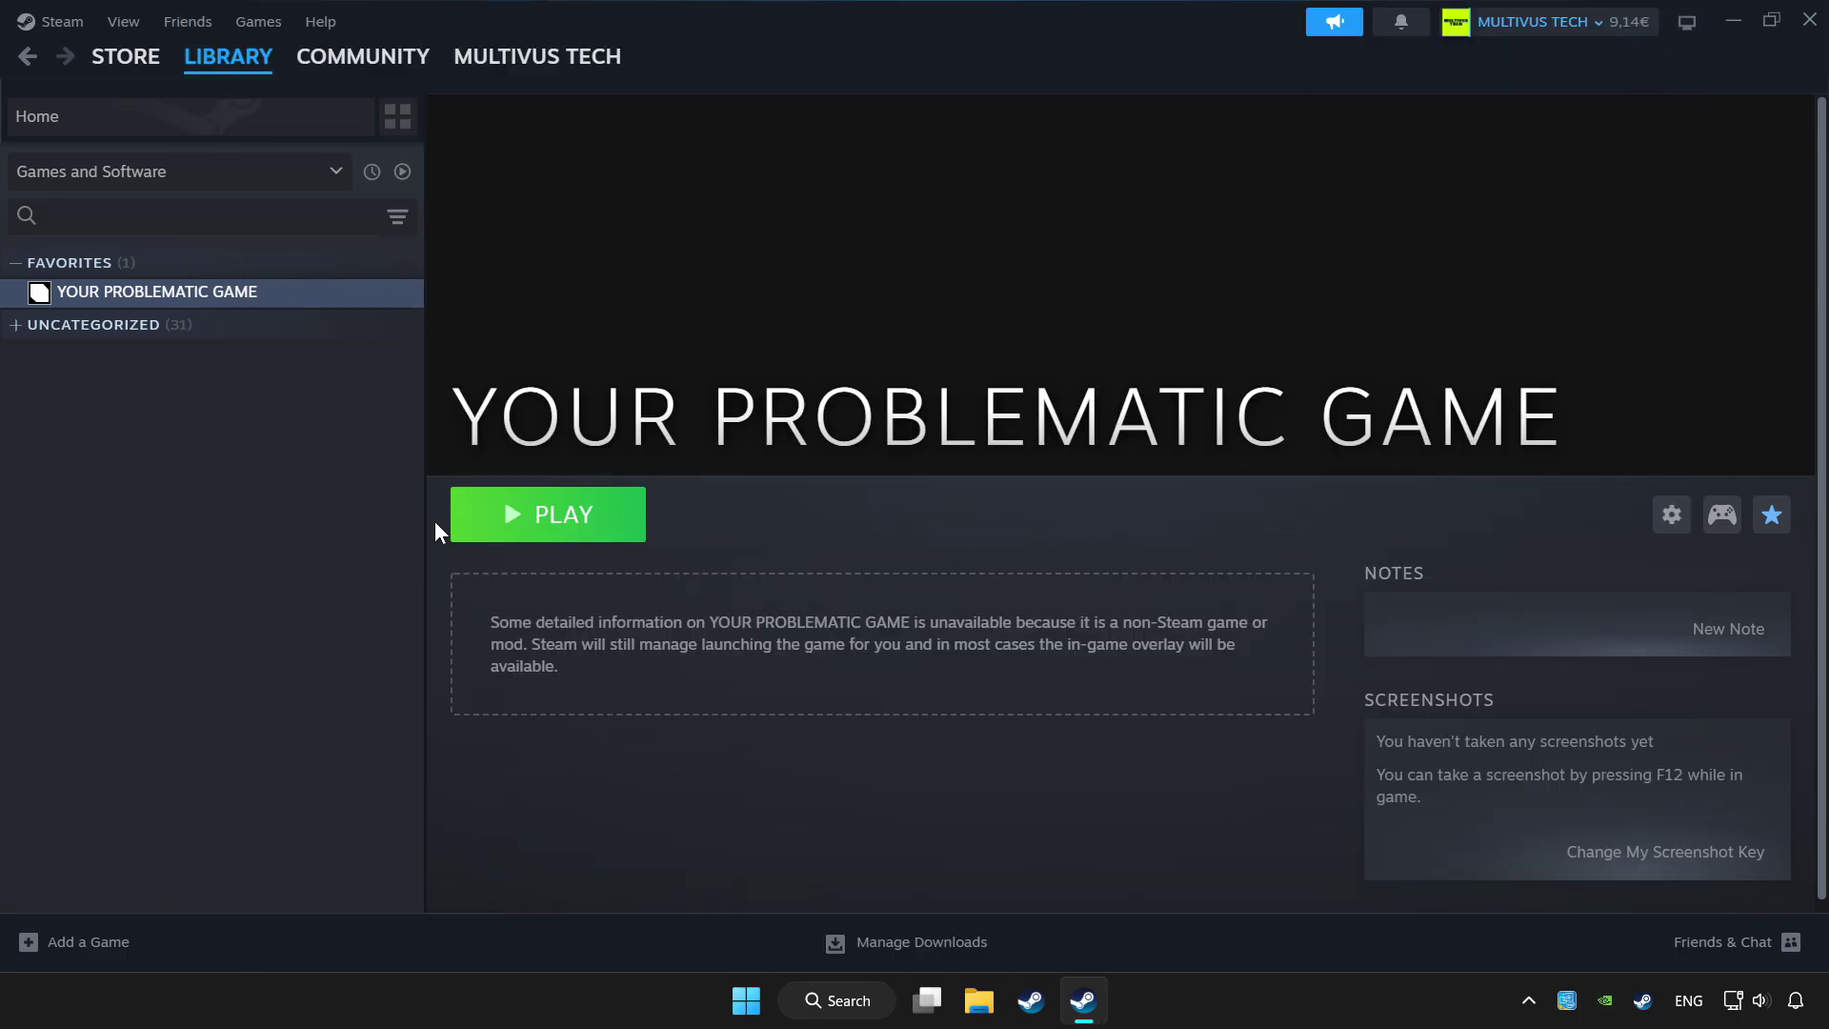